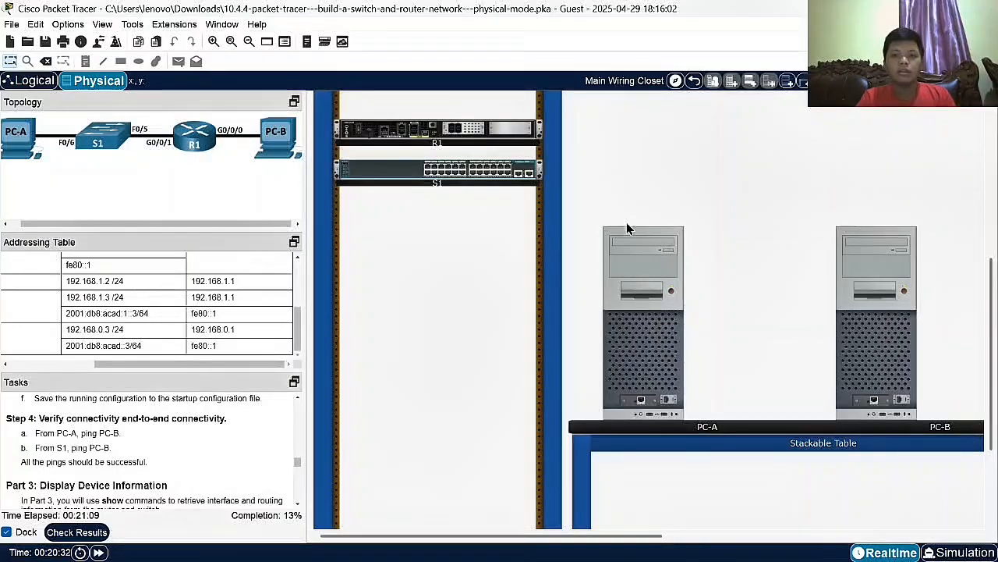
- Connect PC-A's Ethernet port to S1 FastEthernet0/6 with a copper straight-through cable
{"action": "scroll", "coordinate": [662, 180], "scroll_direction": "up", "scroll_amount": 5}
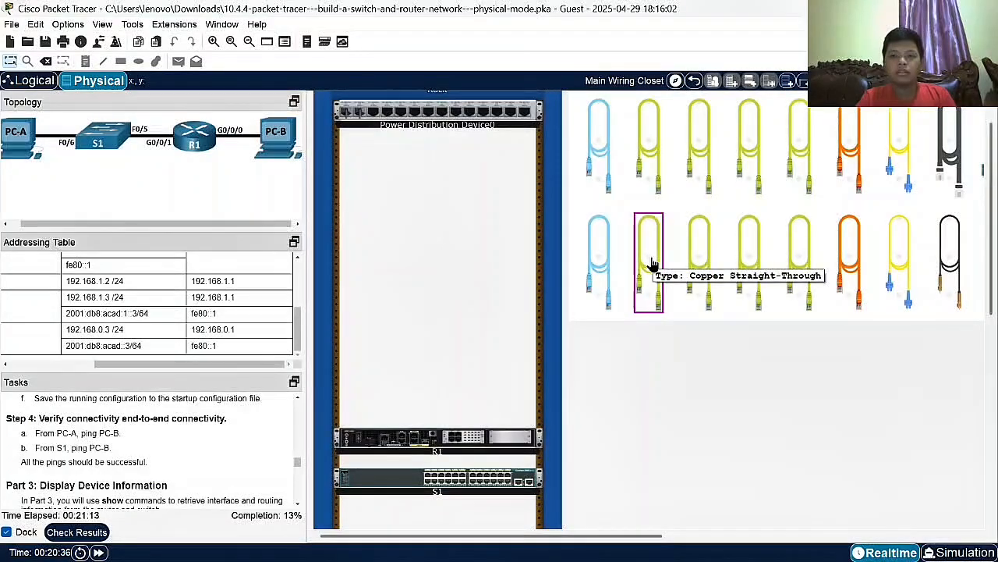
{"action": "left_click", "coordinate": [651, 264]}
{"action": "scroll", "coordinate": [671, 384], "scroll_direction": "down", "scroll_amount": 5}
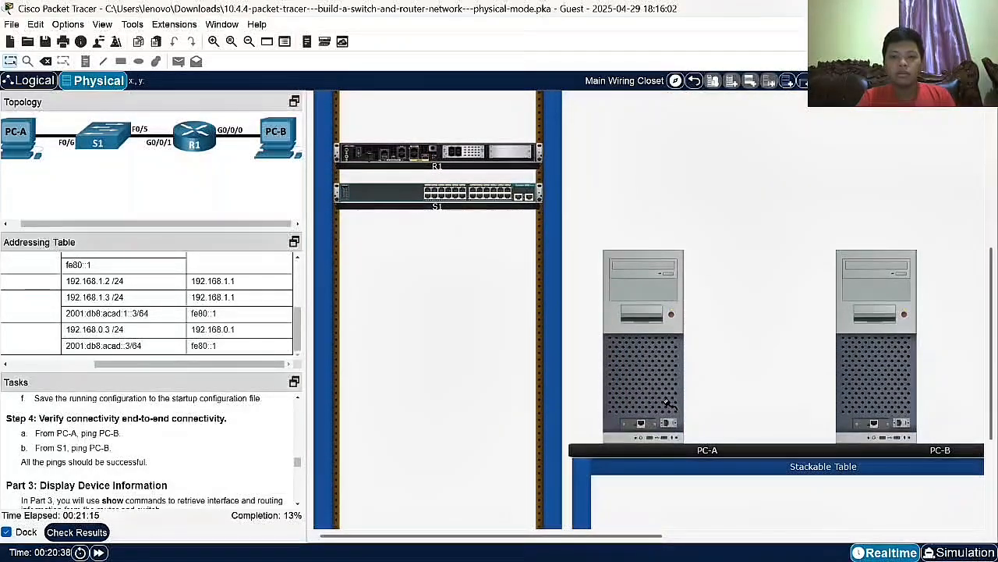
{"action": "left_click", "coordinate": [642, 424]}
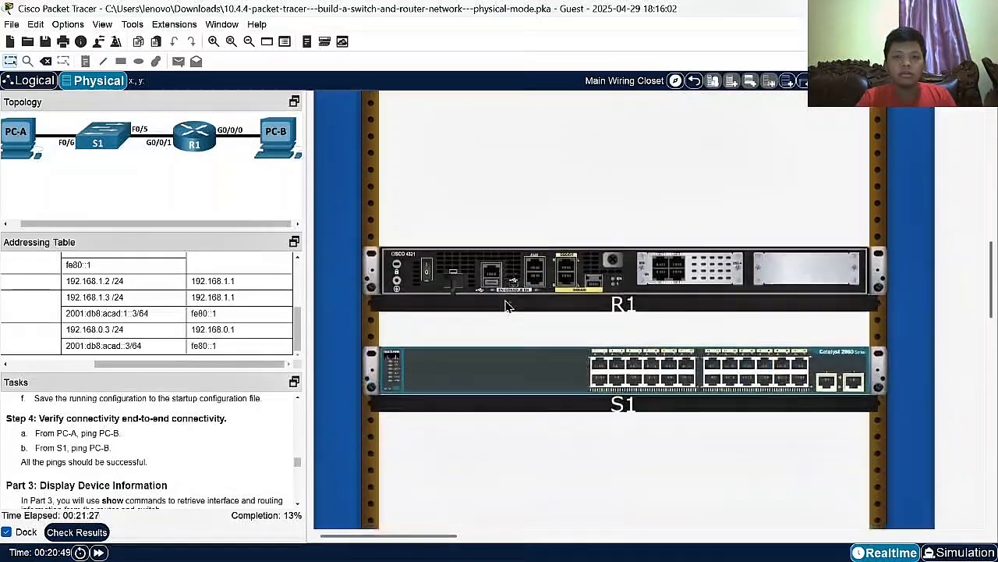
{"action": "scroll", "coordinate": [507, 306], "scroll_direction": "down", "scroll_amount": 2}
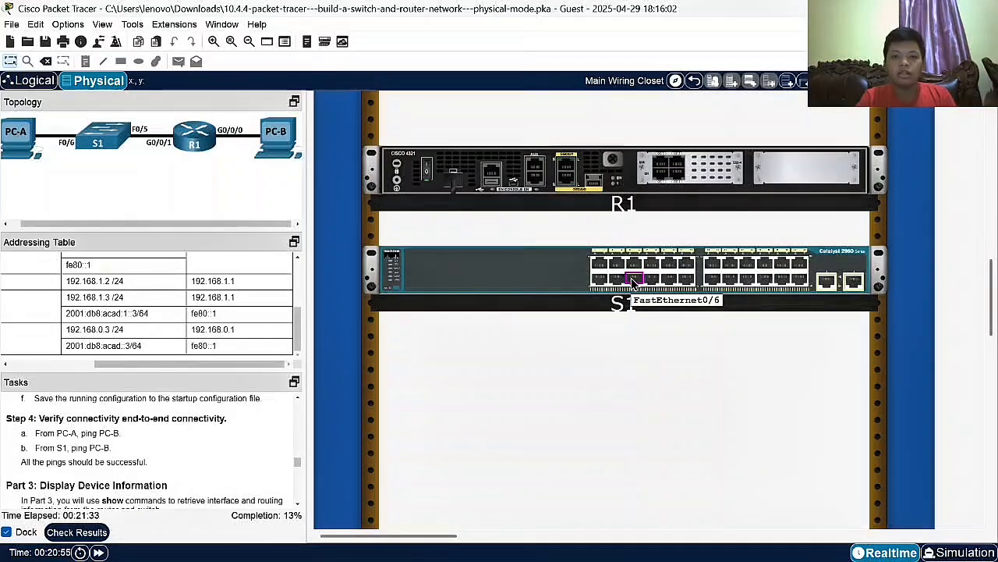
{"action": "left_click", "coordinate": [634, 282]}
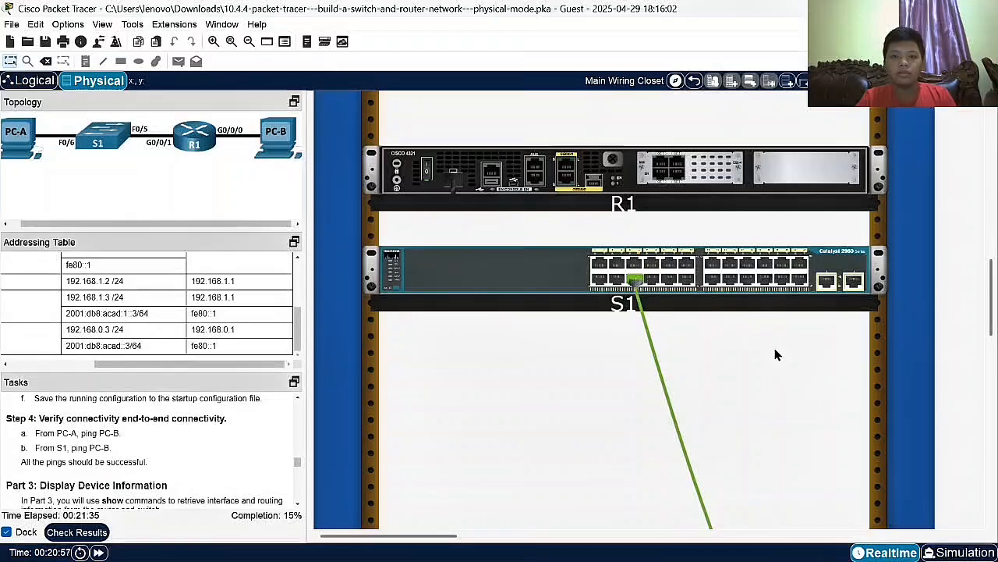
{"action": "scroll", "coordinate": [776, 355], "scroll_direction": "down", "scroll_amount": 2}
{"action": "scroll", "coordinate": [774, 348], "scroll_direction": "down", "scroll_amount": 3}
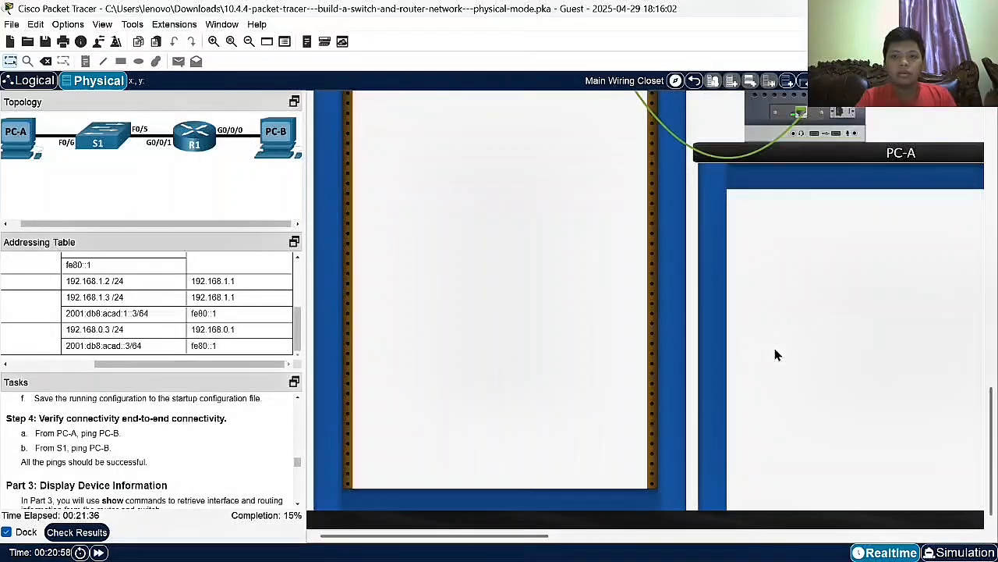
{"action": "scroll", "coordinate": [776, 354], "scroll_direction": "down", "scroll_amount": 3}
- Pick up a second copper straight-through cable for the next link
{"action": "left_click", "coordinate": [654, 173]}
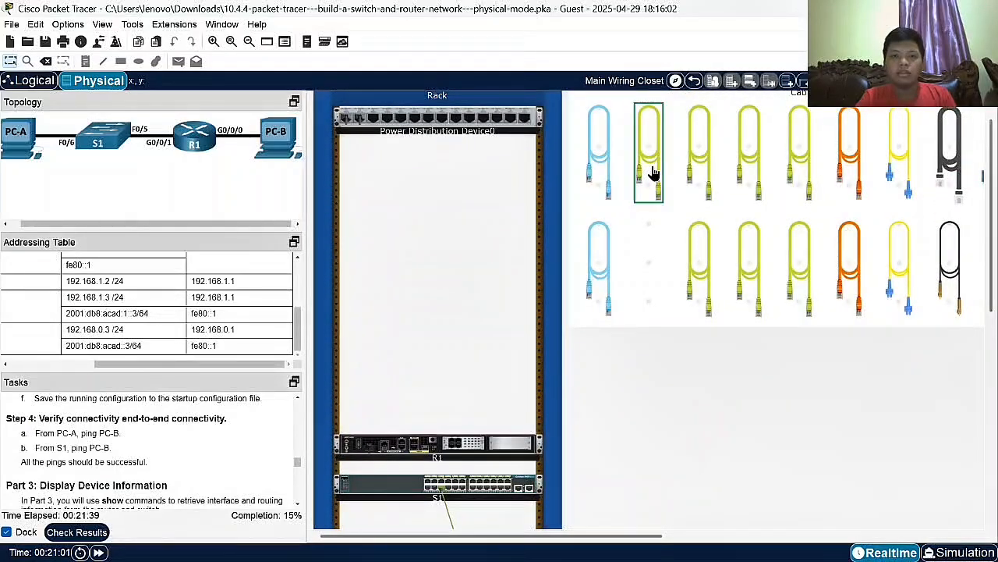
{"action": "scroll", "coordinate": [663, 301], "scroll_direction": "down", "scroll_amount": 4}
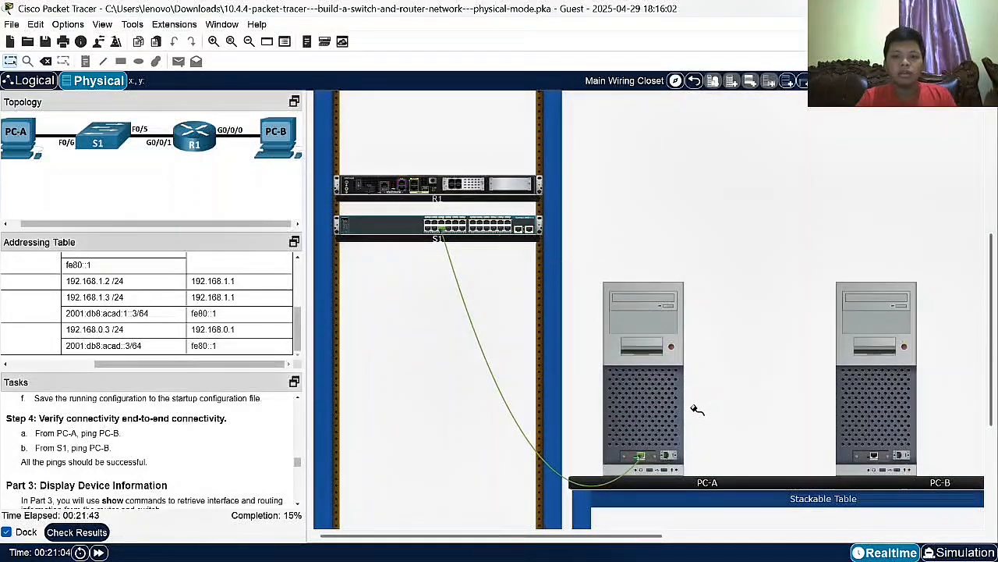
{"action": "scroll", "coordinate": [468, 245], "scroll_direction": "up", "scroll_amount": 2}
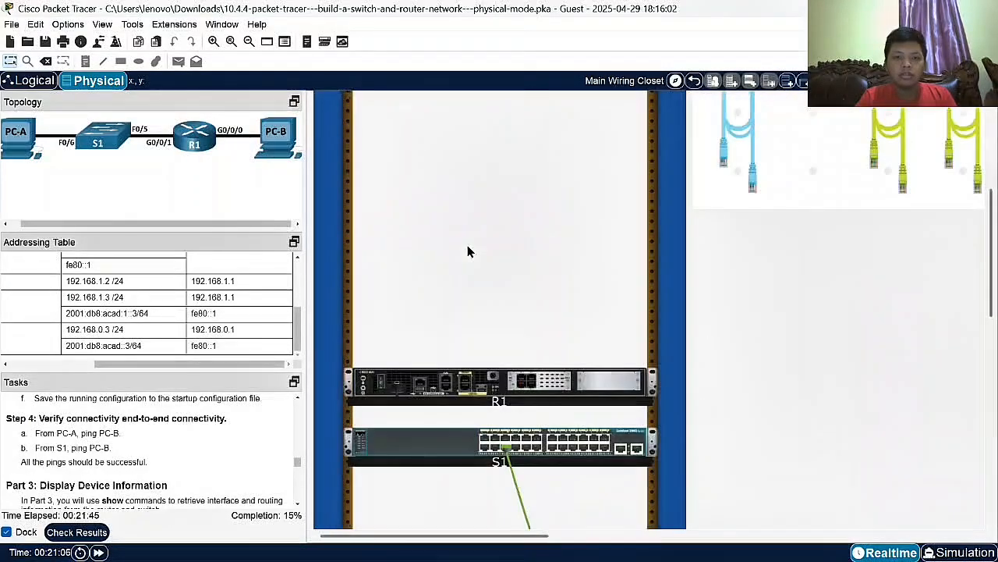
{"action": "scroll", "coordinate": [548, 388], "scroll_direction": "up", "scroll_amount": 2}
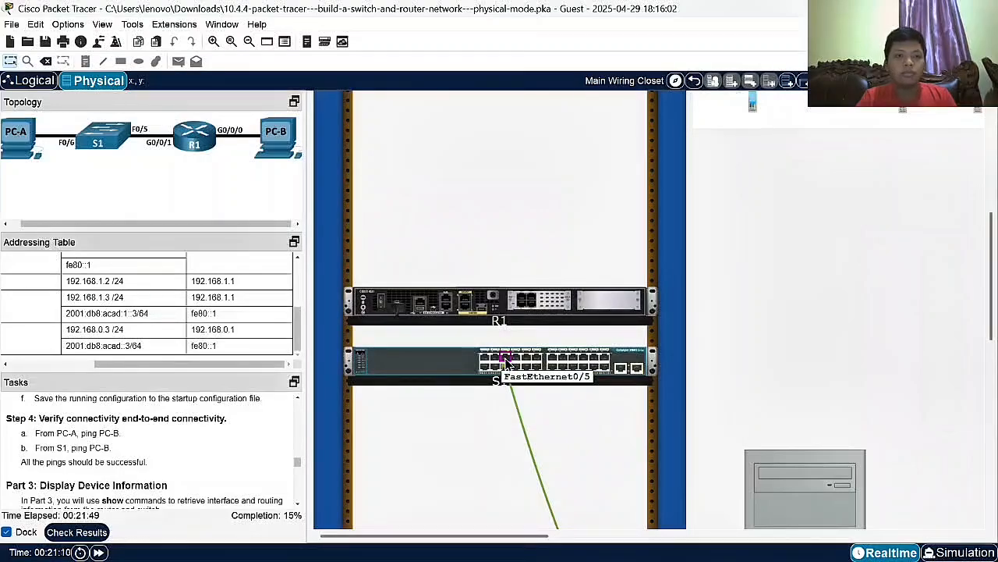
- Link S1 FastEthernet0/5 to R1 GigabitEthernet0/0/1 with the straight-through cable
{"action": "left_click", "coordinate": [507, 361]}
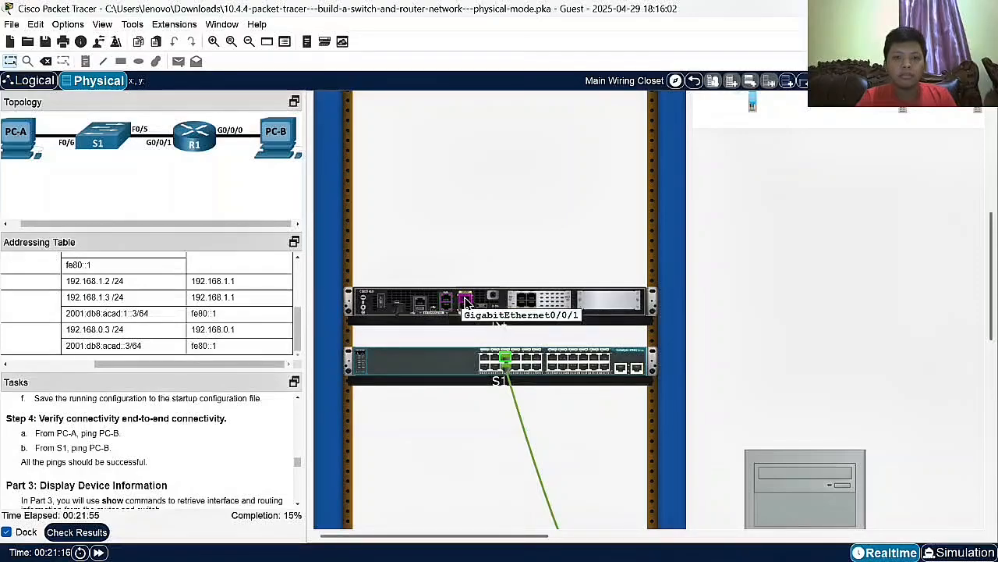
{"action": "left_click", "coordinate": [466, 301]}
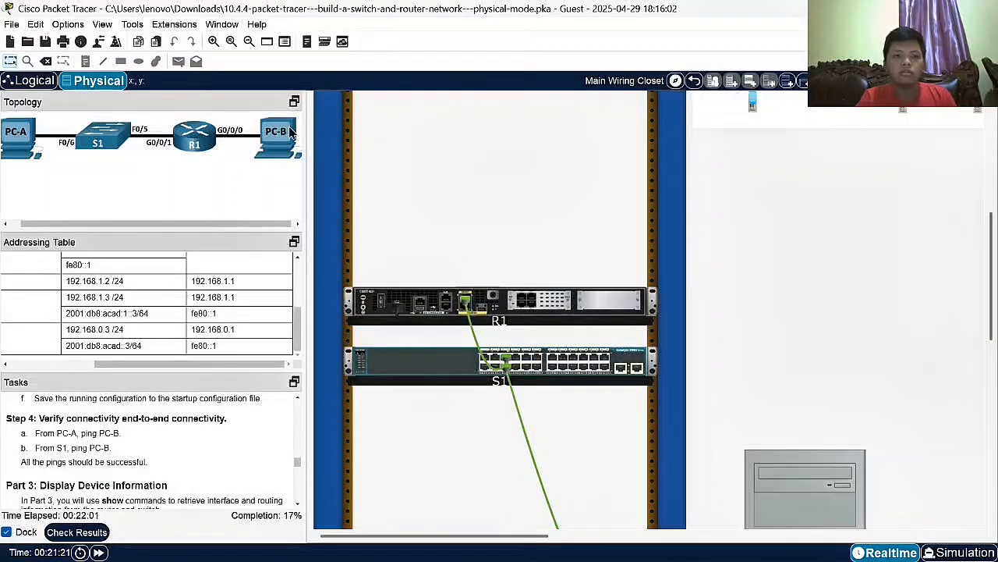
{"action": "scroll", "coordinate": [827, 309], "scroll_direction": "up", "scroll_amount": 5}
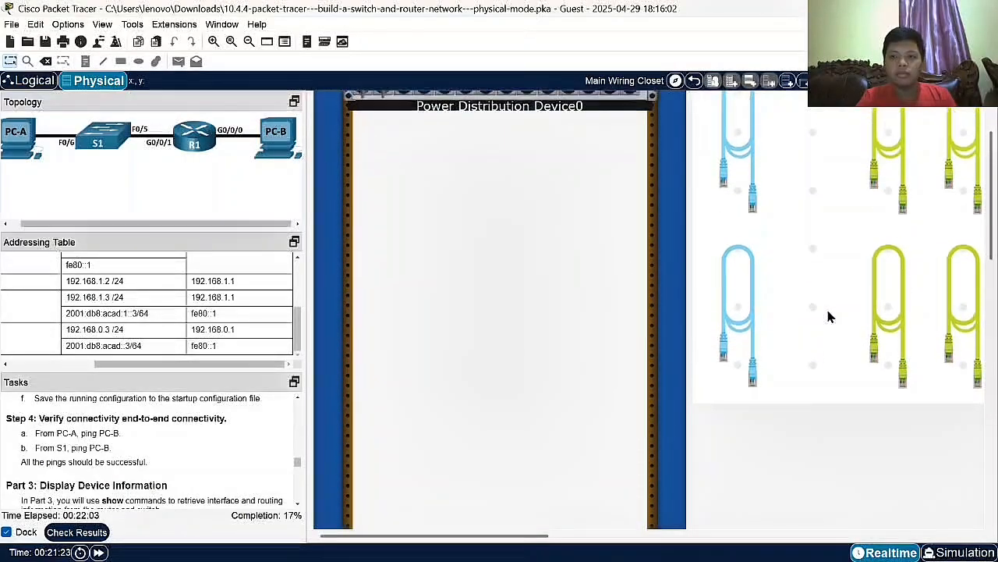
- Cable R1 GigabitEthernet0/0/0 to PC-B FastEthernet0 with a third straight-through cable
{"action": "left_click", "coordinate": [889, 316]}
{"action": "scroll", "coordinate": [832, 397], "scroll_direction": "down", "scroll_amount": 5}
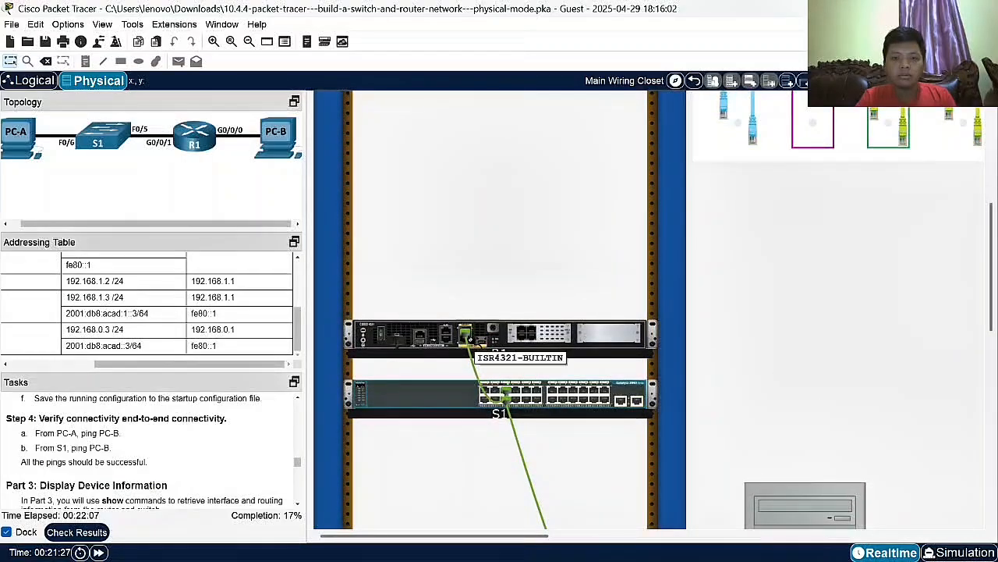
{"action": "left_click", "coordinate": [466, 338]}
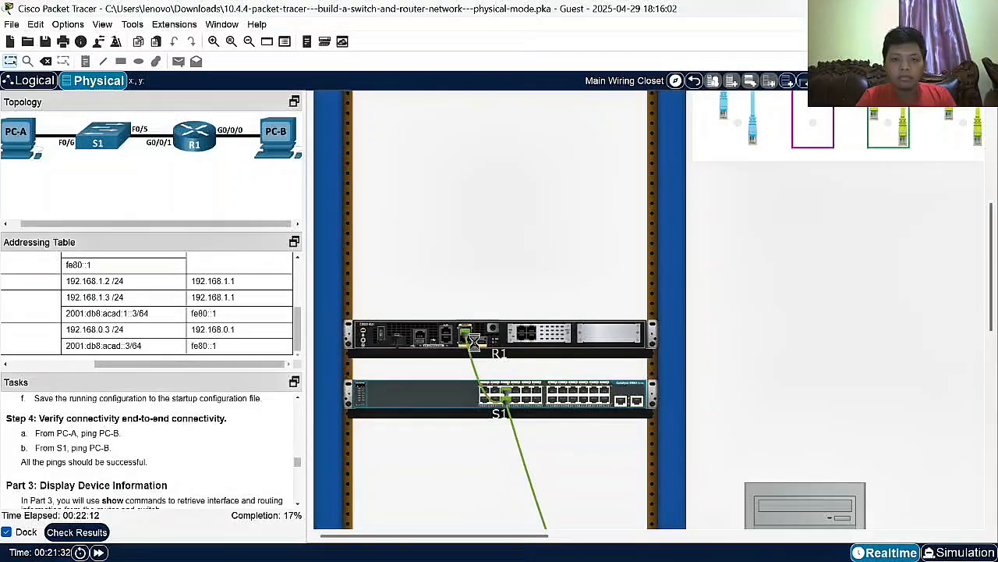
{"action": "scroll", "coordinate": [474, 343], "scroll_direction": "up", "scroll_amount": 2}
{"action": "scroll", "coordinate": [475, 343], "scroll_direction": "up", "scroll_amount": 2}
{"action": "scroll", "coordinate": [475, 349], "scroll_direction": "down", "scroll_amount": 10}
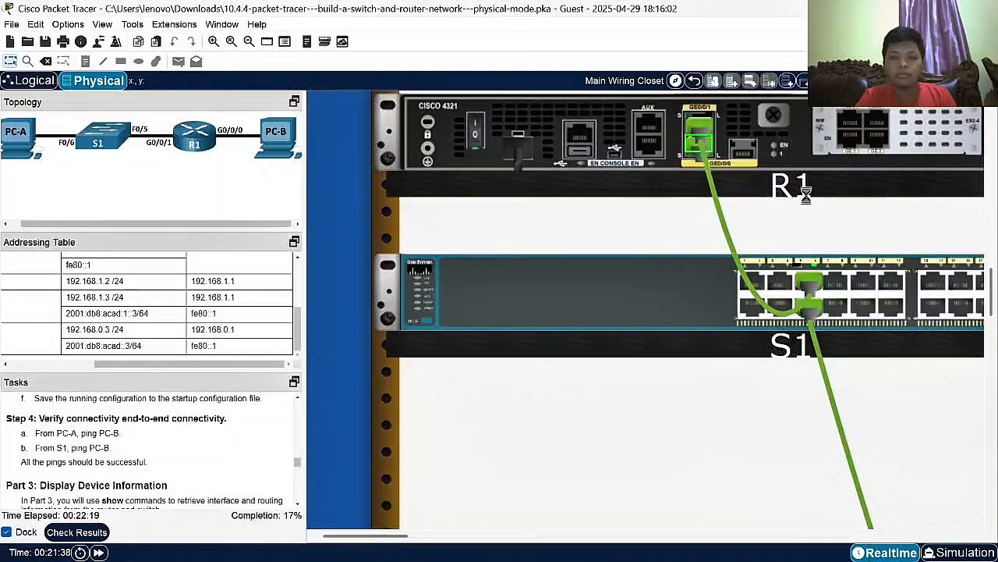
{"action": "scroll", "coordinate": [808, 203], "scroll_direction": "down", "scroll_amount": 2}
{"action": "scroll", "coordinate": [807, 197], "scroll_direction": "down", "scroll_amount": 2}
{"action": "scroll", "coordinate": [807, 198], "scroll_direction": "right", "scroll_amount": 5}
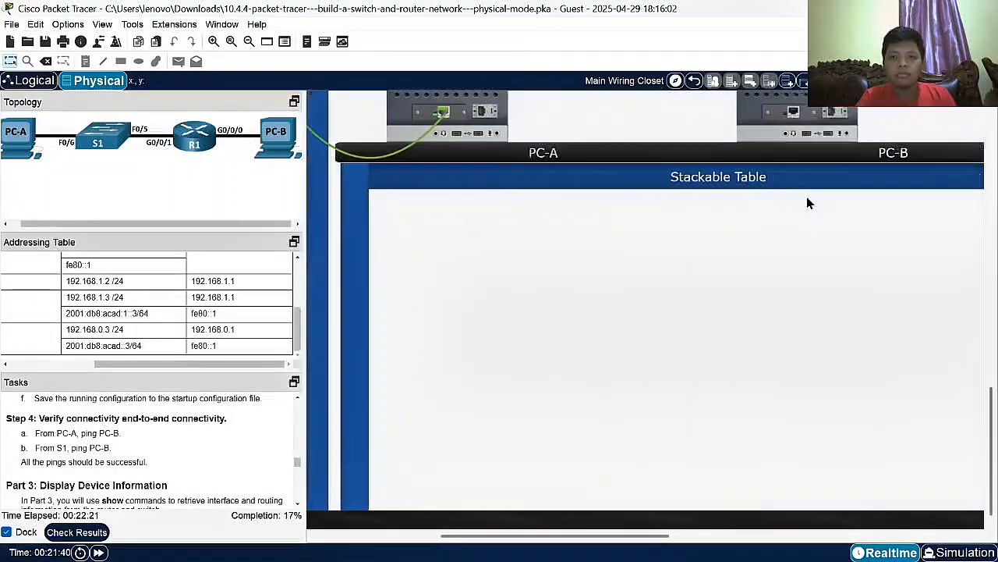
{"action": "scroll", "coordinate": [808, 197], "scroll_direction": "up", "scroll_amount": 2}
{"action": "scroll", "coordinate": [743, 247], "scroll_direction": "up", "scroll_amount": 1}
{"action": "scroll", "coordinate": [742, 246], "scroll_direction": "up", "scroll_amount": 1}
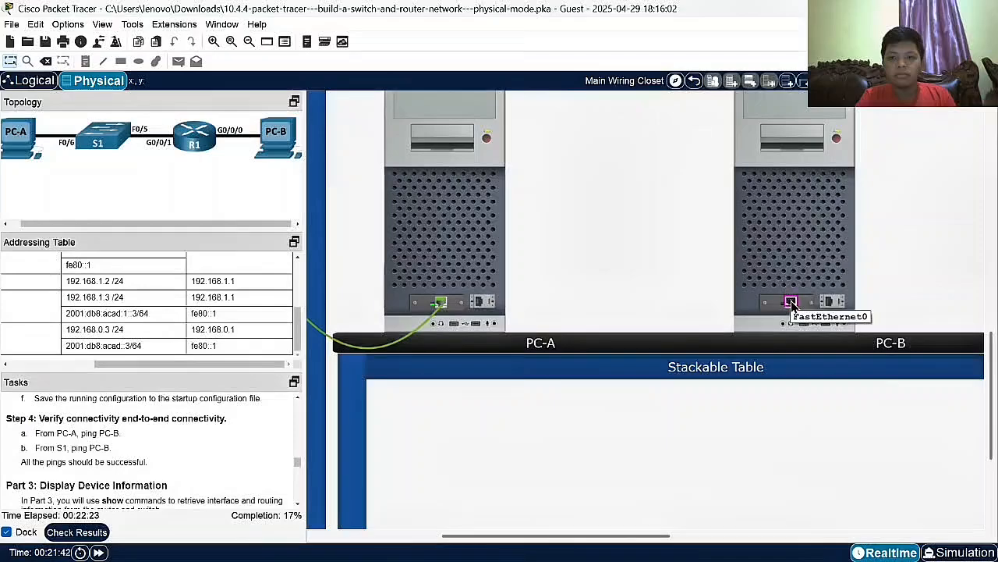
{"action": "left_click", "coordinate": [788, 302]}
{"action": "scroll", "coordinate": [562, 228], "scroll_direction": "left", "scroll_amount": 4}
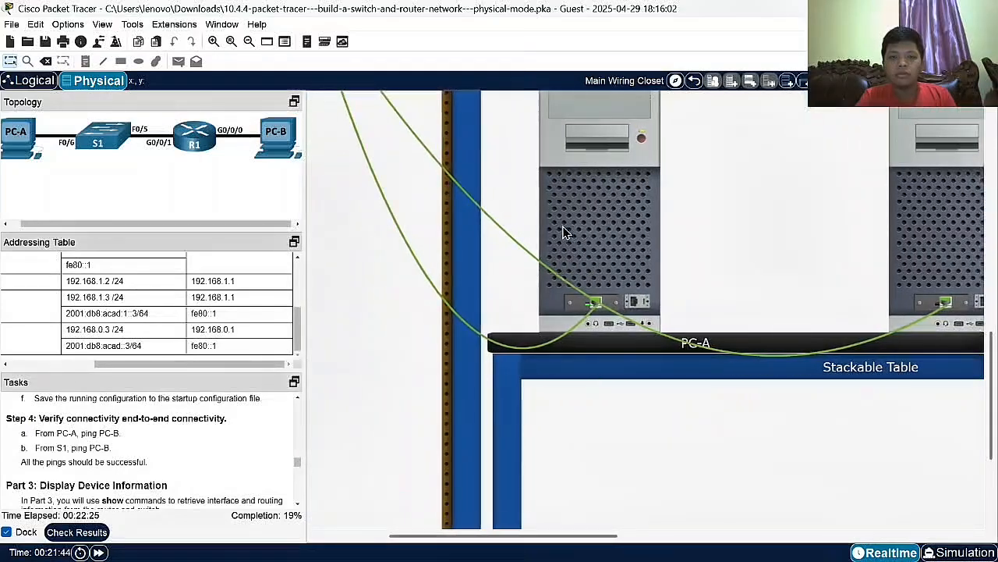
{"action": "scroll", "coordinate": [561, 226], "scroll_direction": "up", "scroll_amount": 5}
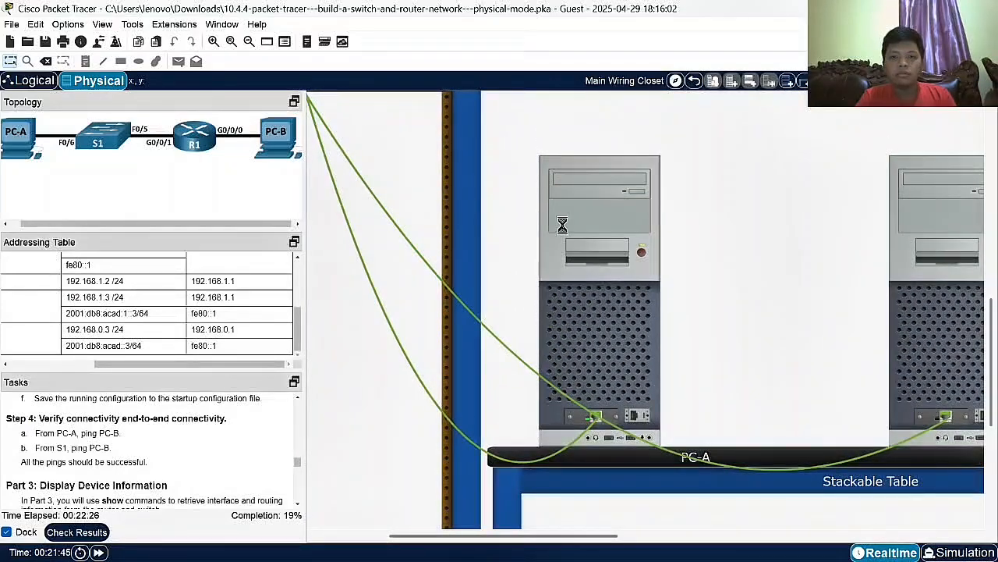
{"action": "scroll", "coordinate": [562, 226], "scroll_direction": "down", "scroll_amount": 2}
{"action": "scroll", "coordinate": [564, 230], "scroll_direction": "up", "scroll_amount": 2}
{"action": "scroll", "coordinate": [546, 234], "scroll_direction": "up", "scroll_amount": 2}
{"action": "scroll", "coordinate": [530, 241], "scroll_direction": "left", "scroll_amount": 4}
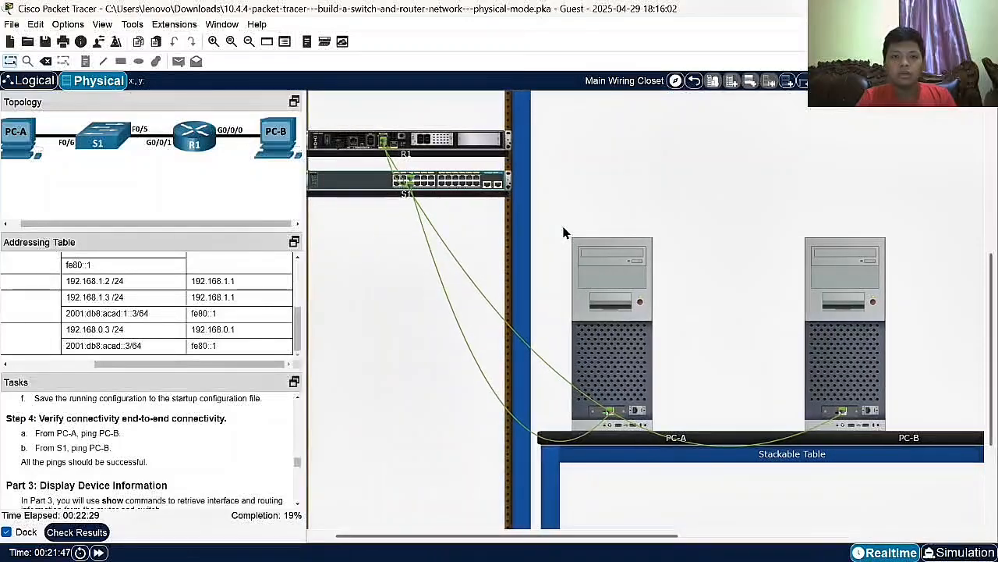
{"action": "scroll", "coordinate": [559, 206], "scroll_direction": "left", "scroll_amount": 1}
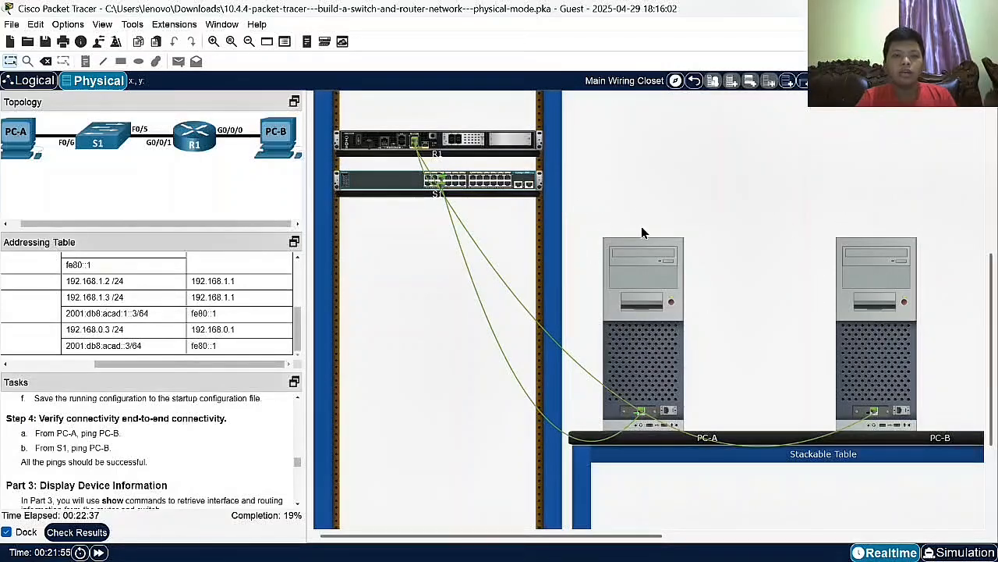
{"action": "scroll", "coordinate": [641, 228], "scroll_direction": "up", "scroll_amount": 3}
{"action": "scroll", "coordinate": [641, 231], "scroll_direction": "down", "scroll_amount": 2}
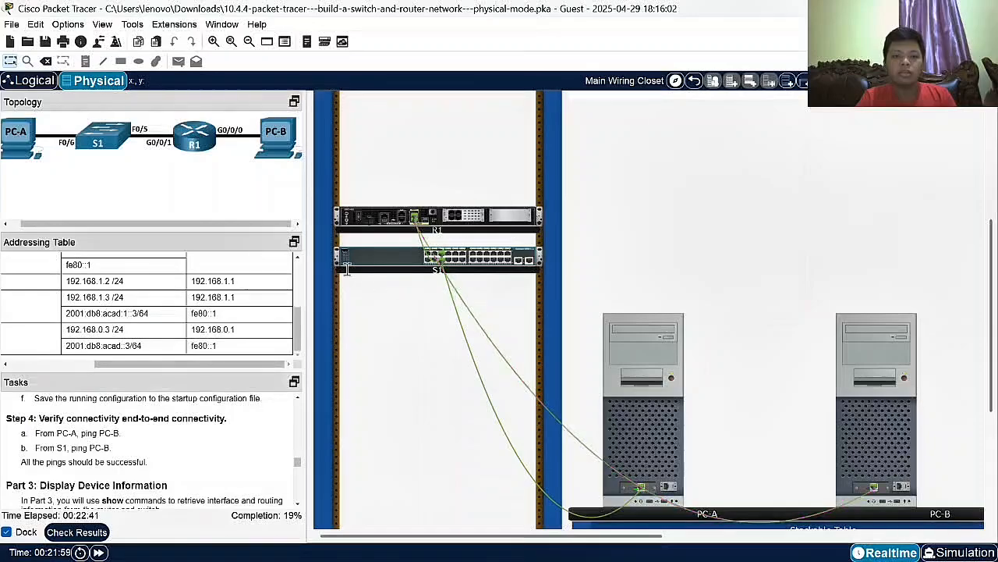
- Attach one end of a blue console cable to PC-A's RS 232 port
{"action": "scroll", "coordinate": [766, 227], "scroll_direction": "up", "scroll_amount": 3}
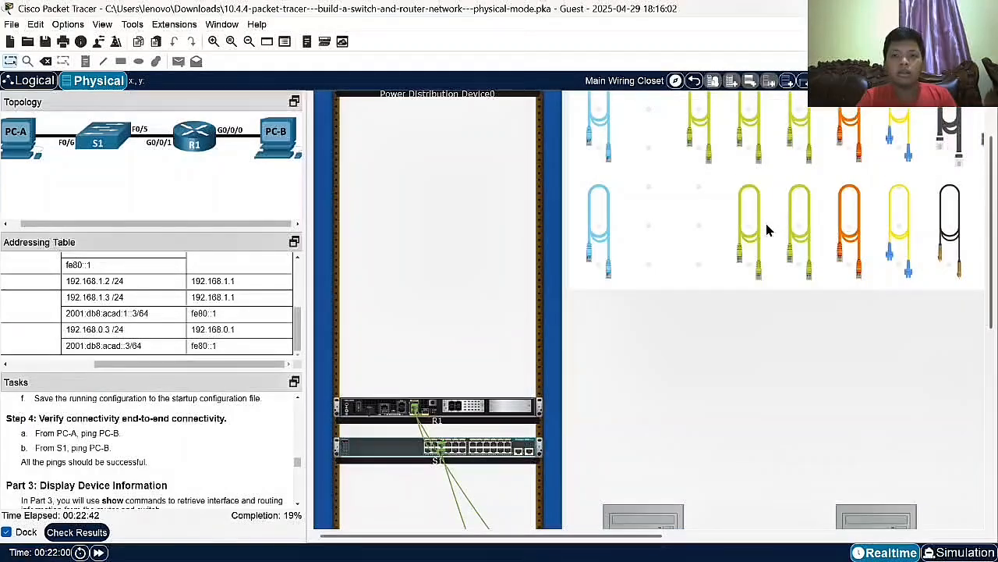
{"action": "left_click", "coordinate": [599, 219]}
{"action": "scroll", "coordinate": [663, 355], "scroll_direction": "down", "scroll_amount": 3}
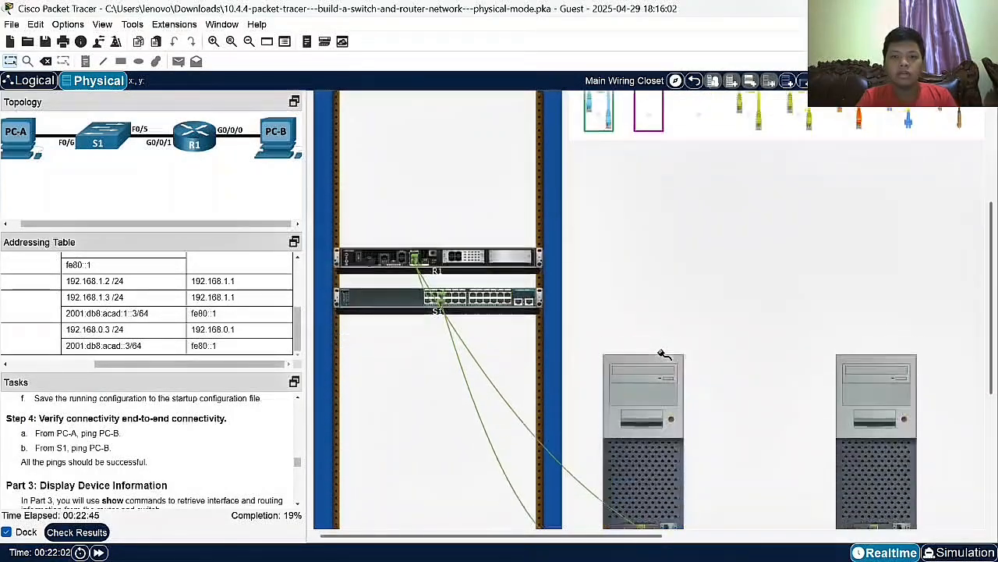
{"action": "scroll", "coordinate": [664, 355], "scroll_direction": "down", "scroll_amount": 1}
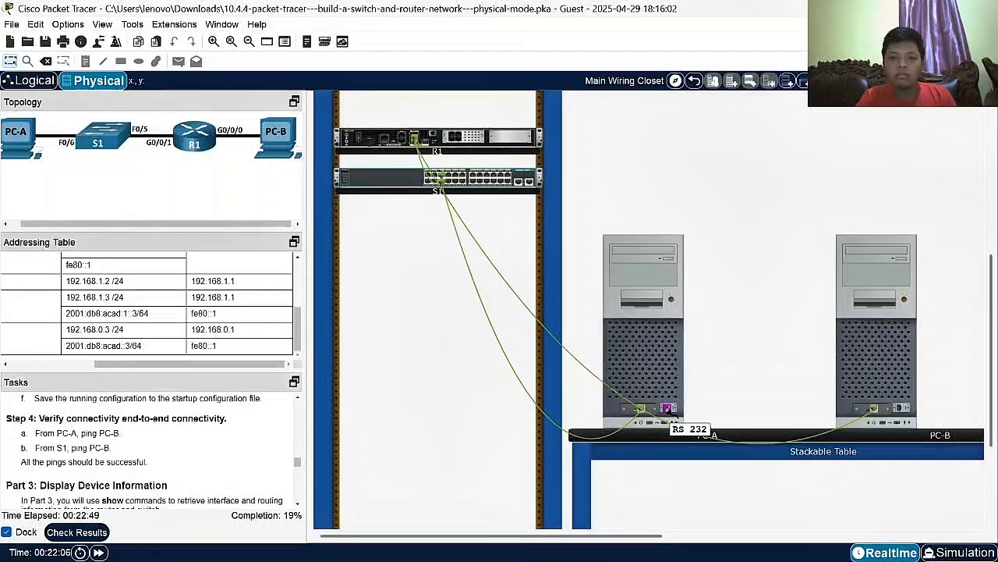
{"action": "left_click", "coordinate": [668, 410]}
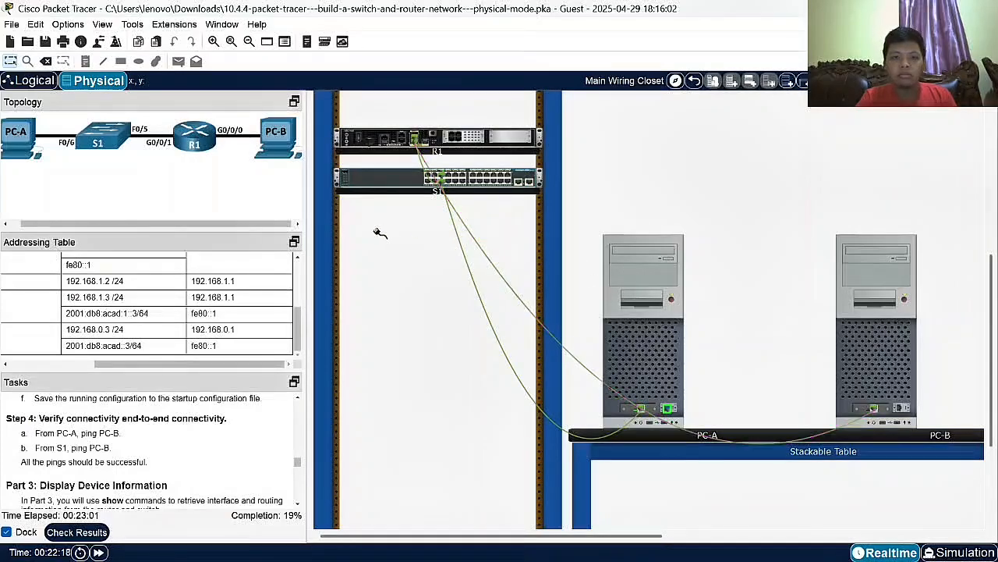
{"action": "left_click", "coordinate": [400, 240]}
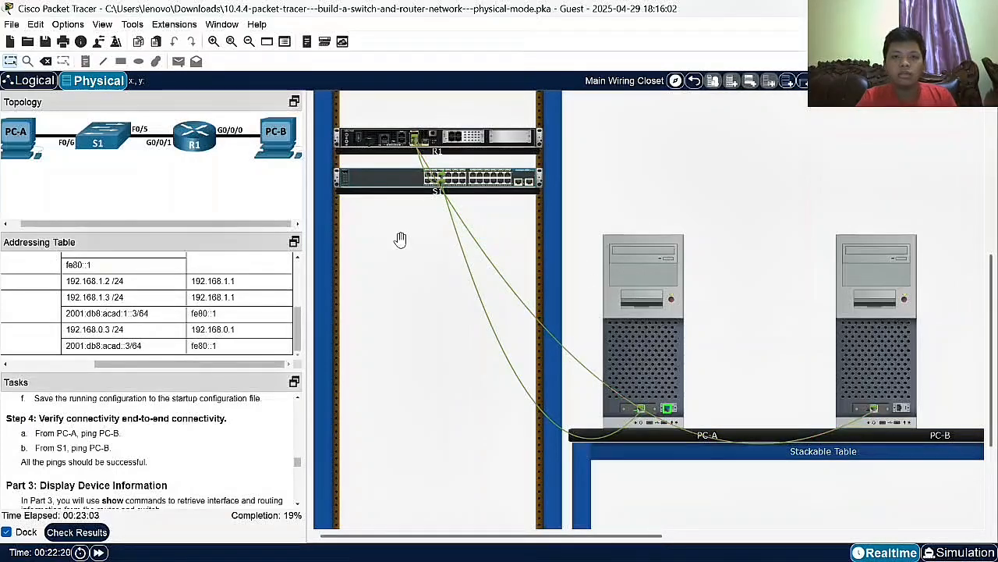
- Inspect S1's rear panel and plug the console cable into its Console port
{"action": "scroll", "coordinate": [412, 246], "scroll_direction": "up", "scroll_amount": 2}
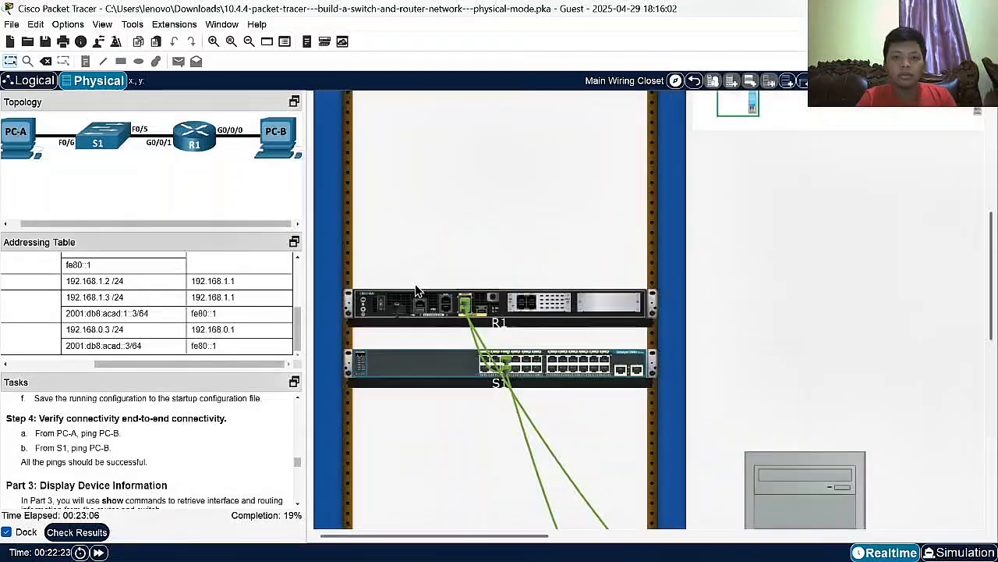
{"action": "right_click", "coordinate": [422, 361]}
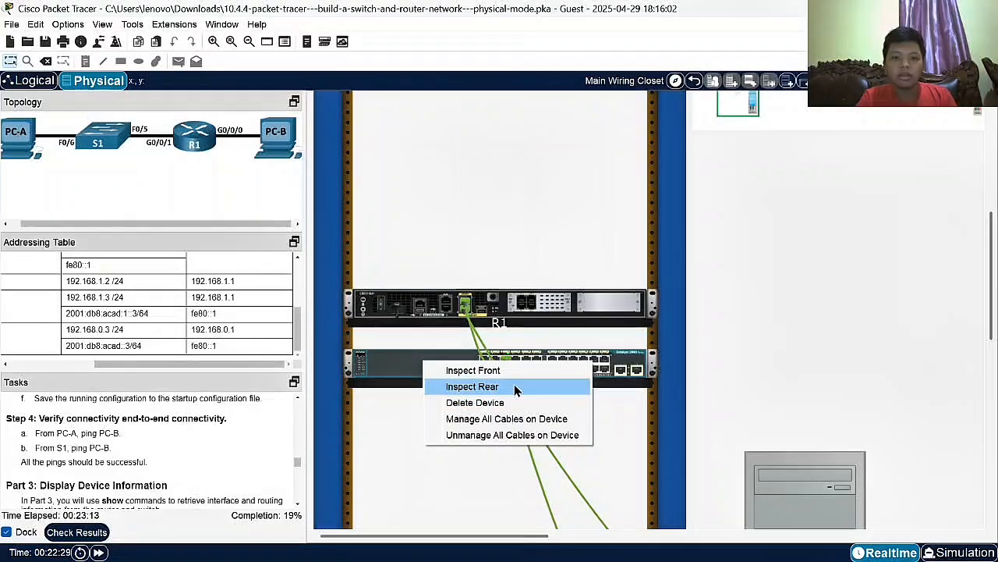
{"action": "left_click", "coordinate": [489, 387]}
{"action": "scroll", "coordinate": [807, 410], "scroll_direction": "right", "scroll_amount": 3}
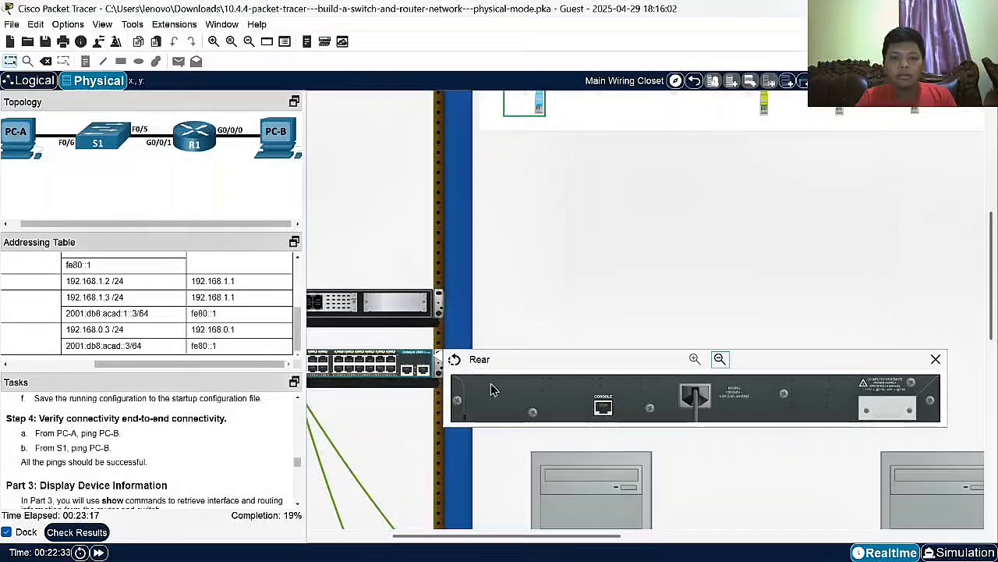
{"action": "left_click", "coordinate": [605, 413]}
{"action": "scroll", "coordinate": [606, 414], "scroll_direction": "left", "scroll_amount": 2}
{"action": "scroll", "coordinate": [606, 413], "scroll_direction": "down", "scroll_amount": 4}
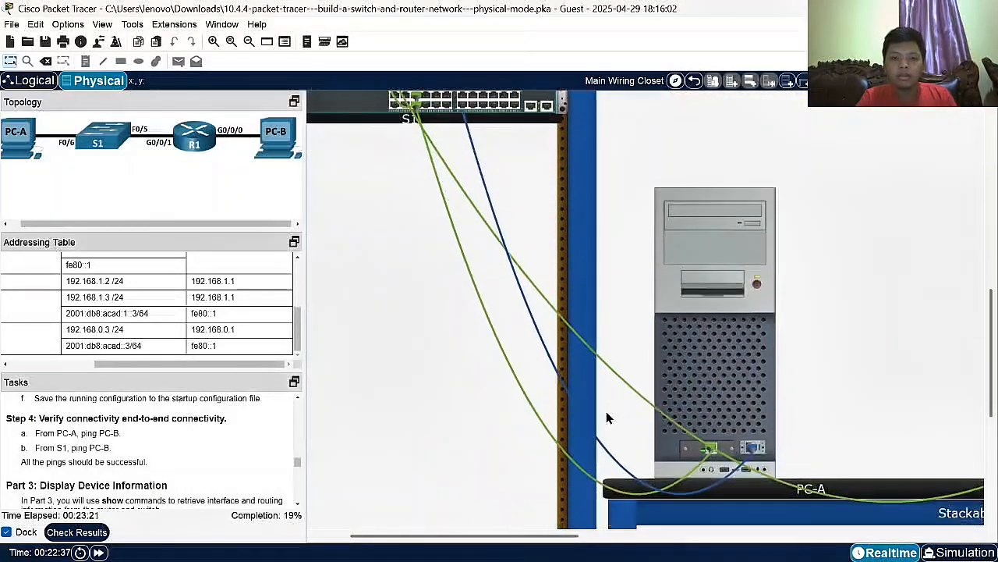
{"action": "scroll", "coordinate": [538, 223], "scroll_direction": "up", "scroll_amount": 5}
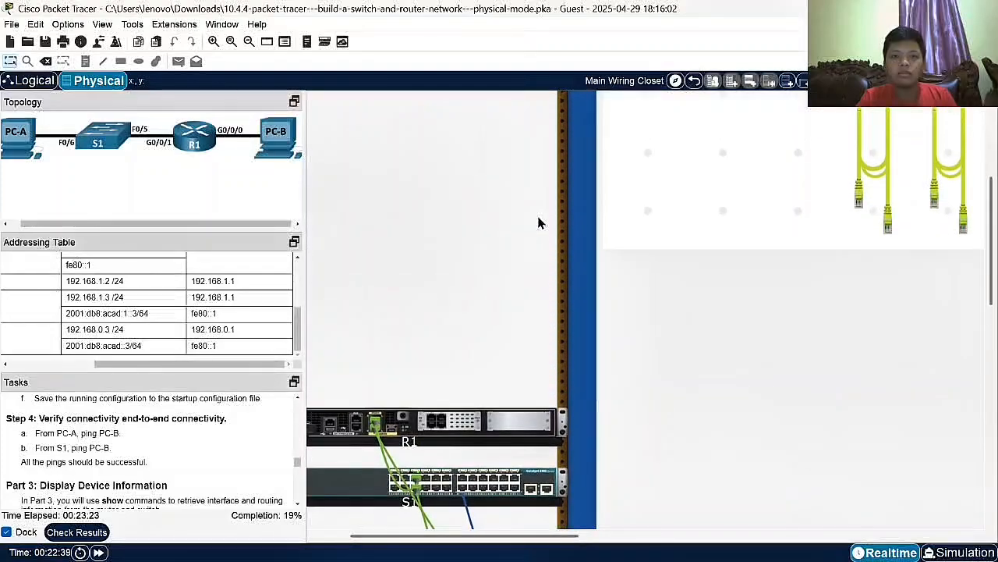
- Run a second console cable from PC-B's RS 232 port to R1's Console port
{"action": "left_click", "coordinate": [647, 211]}
{"action": "scroll", "coordinate": [709, 364], "scroll_direction": "down", "scroll_amount": 5}
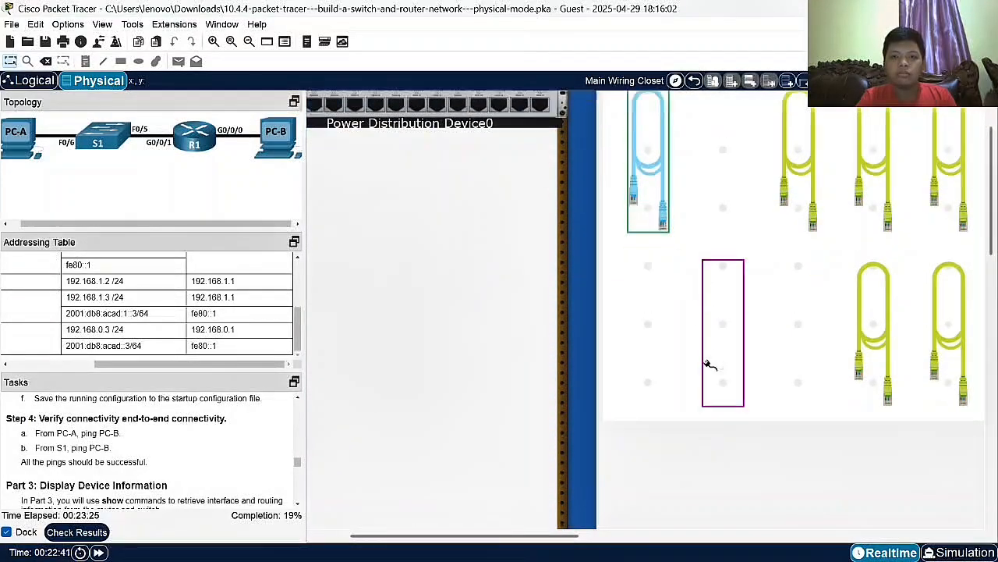
{"action": "scroll", "coordinate": [708, 364], "scroll_direction": "down", "scroll_amount": 3}
{"action": "scroll", "coordinate": [709, 364], "scroll_direction": "right", "scroll_amount": 3}
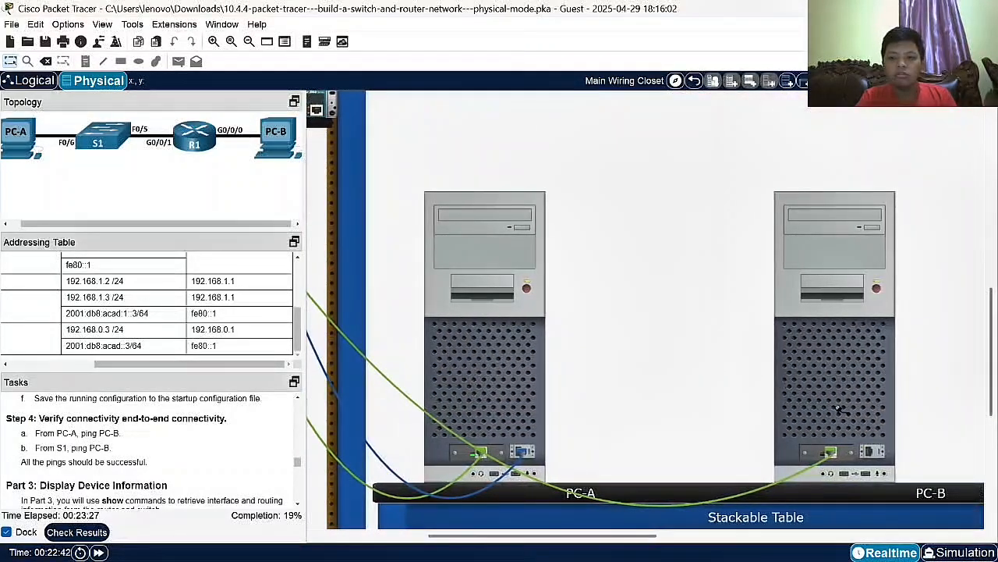
{"action": "left_click", "coordinate": [871, 452]}
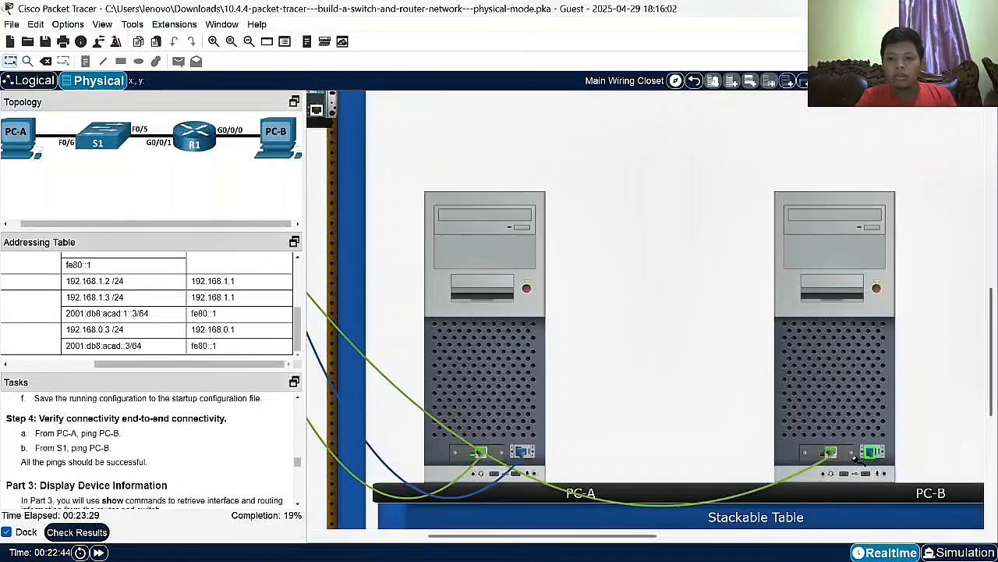
{"action": "scroll", "coordinate": [578, 349], "scroll_direction": "left", "scroll_amount": 3}
{"action": "scroll", "coordinate": [577, 349], "scroll_direction": "up", "scroll_amount": 5}
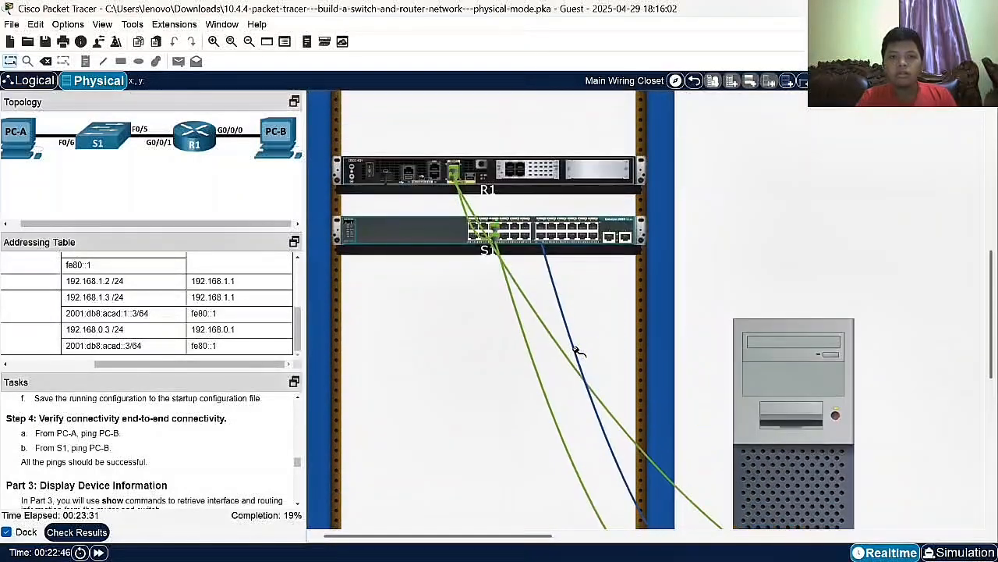
{"action": "left_click", "coordinate": [489, 314]}
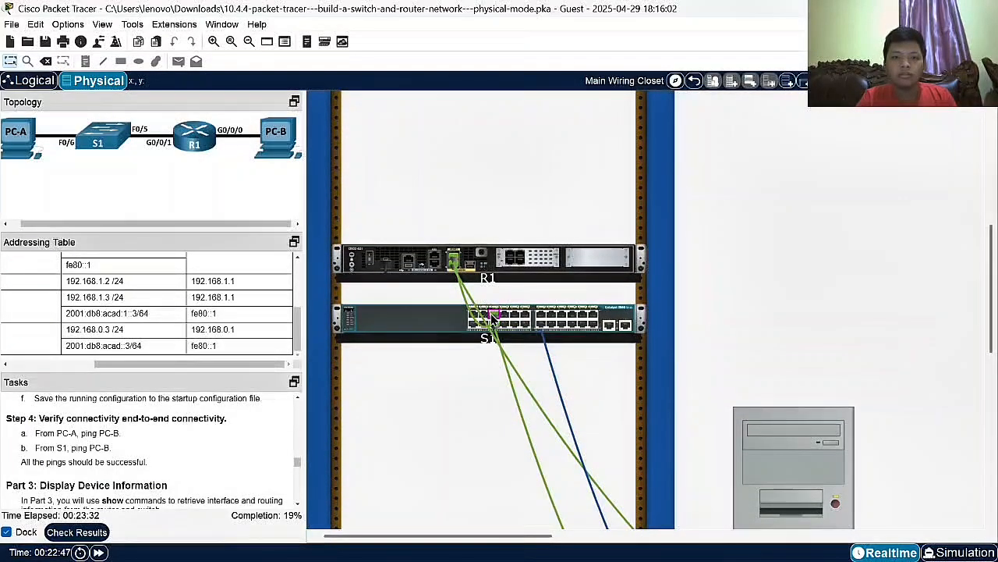
{"action": "scroll", "coordinate": [491, 315], "scroll_direction": "up", "scroll_amount": 2}
{"action": "scroll", "coordinate": [471, 285], "scroll_direction": "down", "scroll_amount": 5}
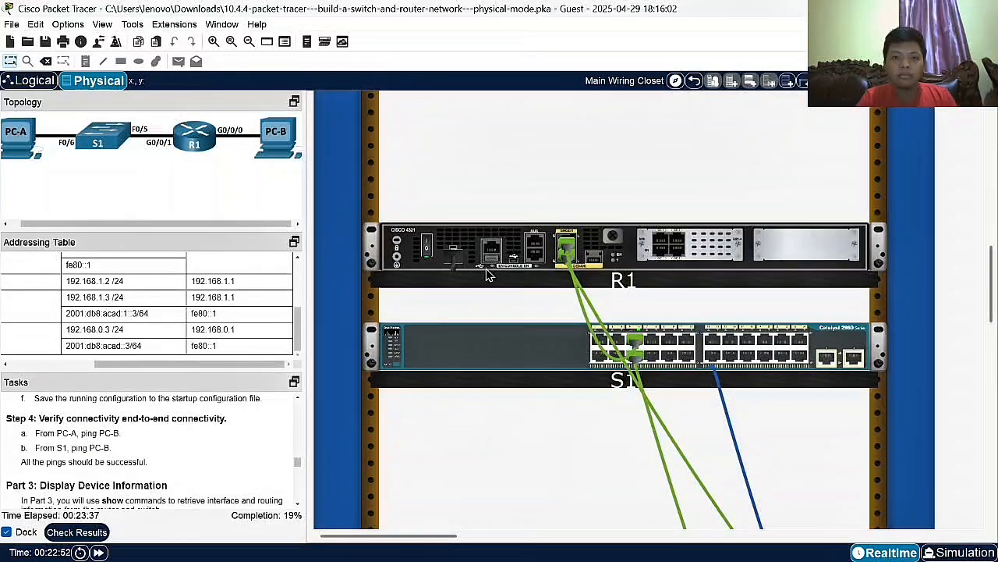
{"action": "left_click", "coordinate": [537, 262]}
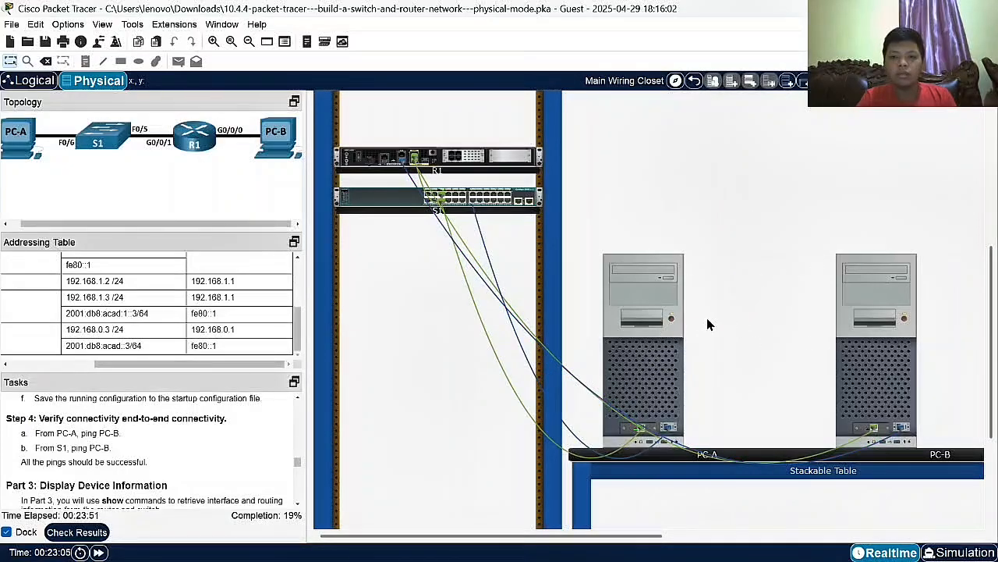
- In PC-A's IP Configuration, set IPv4 192.168.1.3 /24 with gateway 192.168.1.1
{"action": "left_click", "coordinate": [664, 311]}
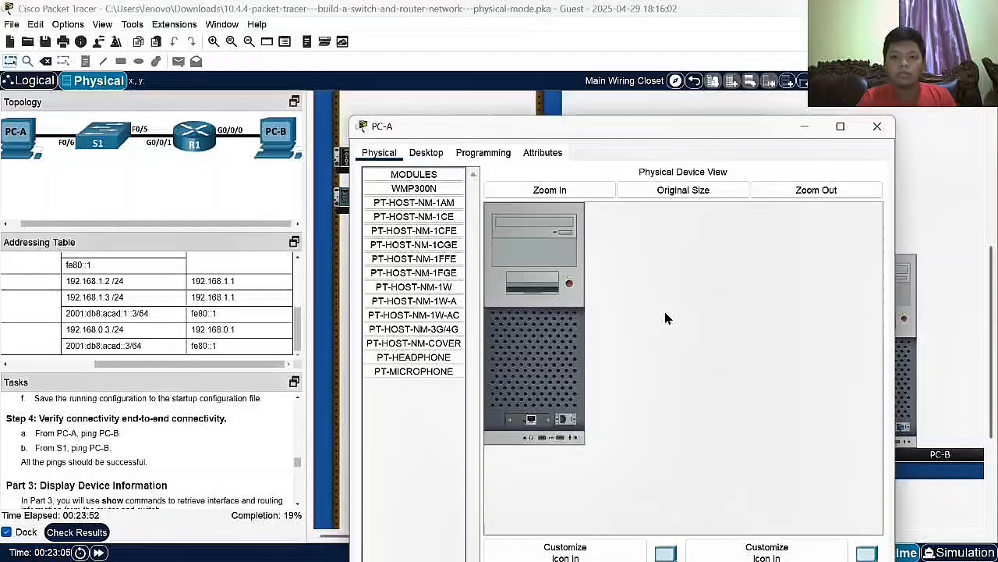
{"action": "left_click", "coordinate": [427, 154]}
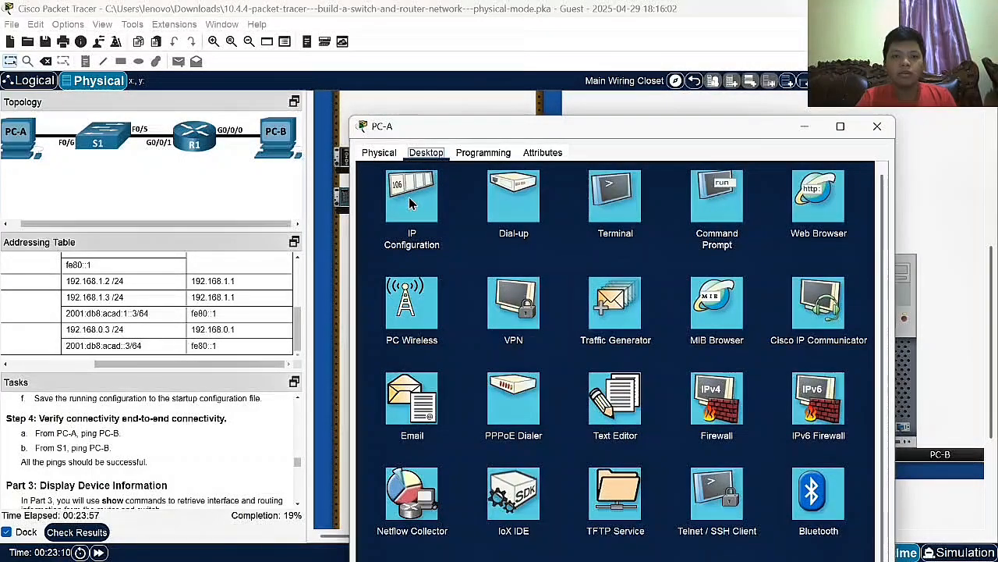
{"action": "left_click", "coordinate": [418, 207]}
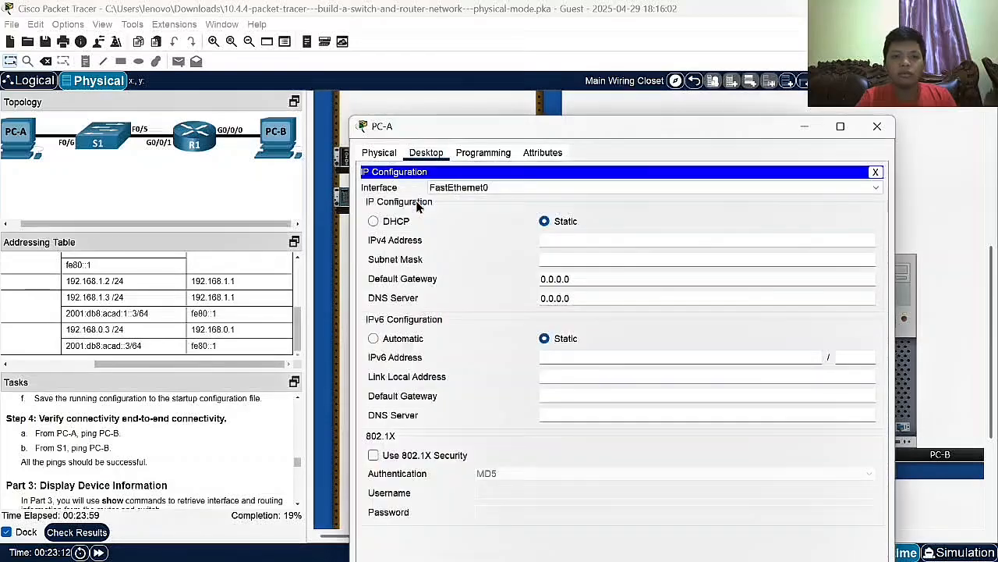
{"action": "left_click", "coordinate": [590, 243]}
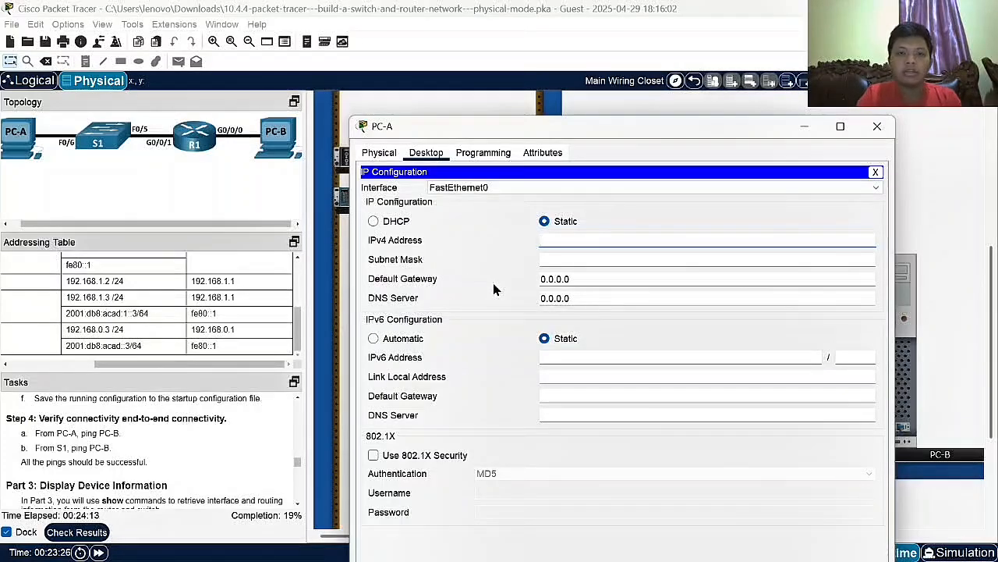
{"action": "type", "text": "92"}
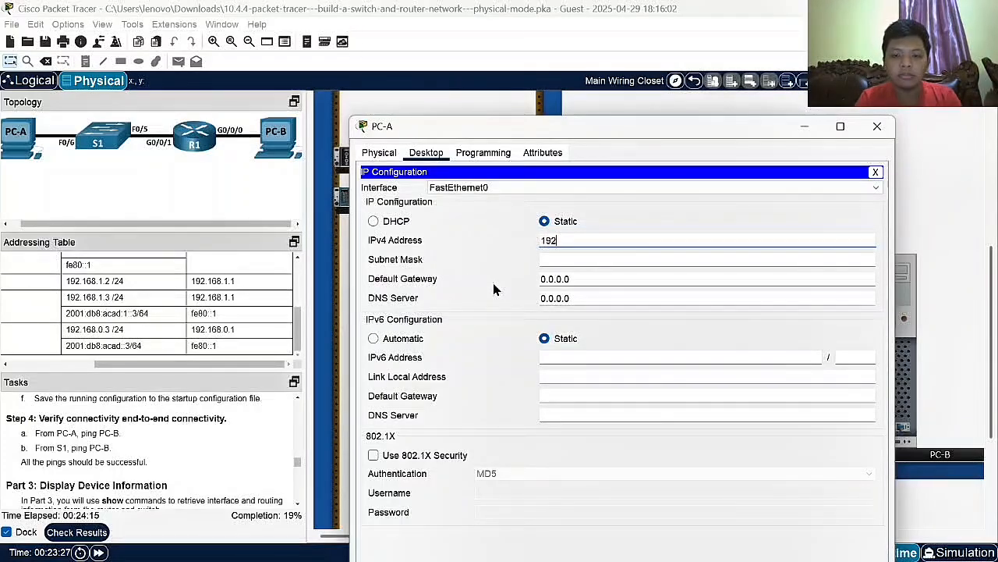
{"action": "type", "text": ".168.1.3"}
{"action": "key", "text": "Tab"}
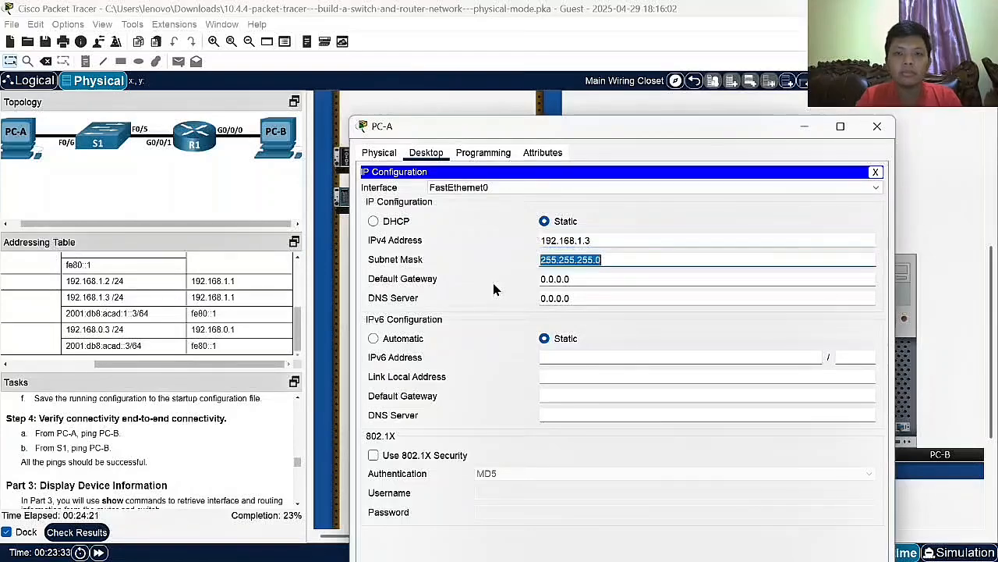
{"action": "key", "text": "Tab"}
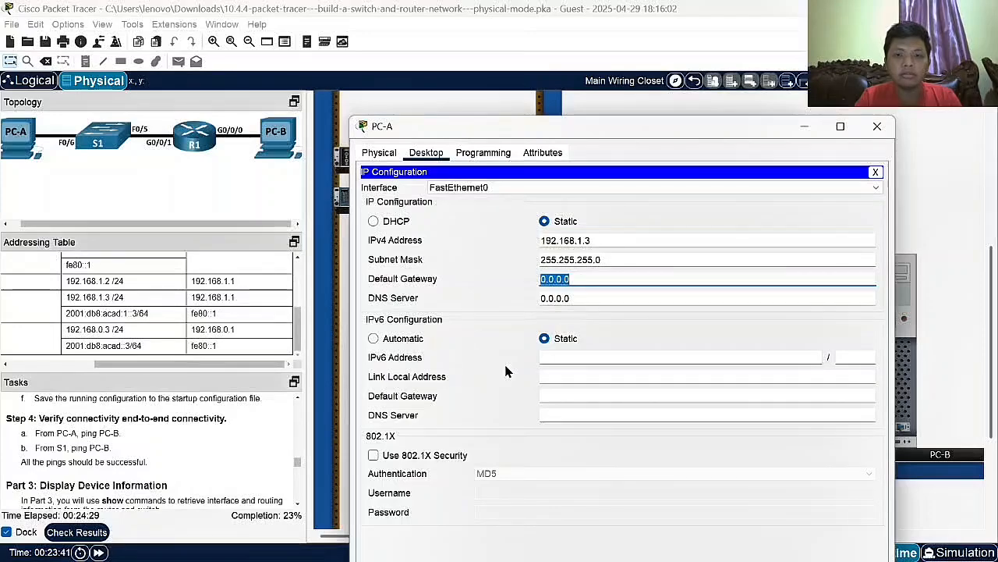
{"action": "type", "text": "19"}
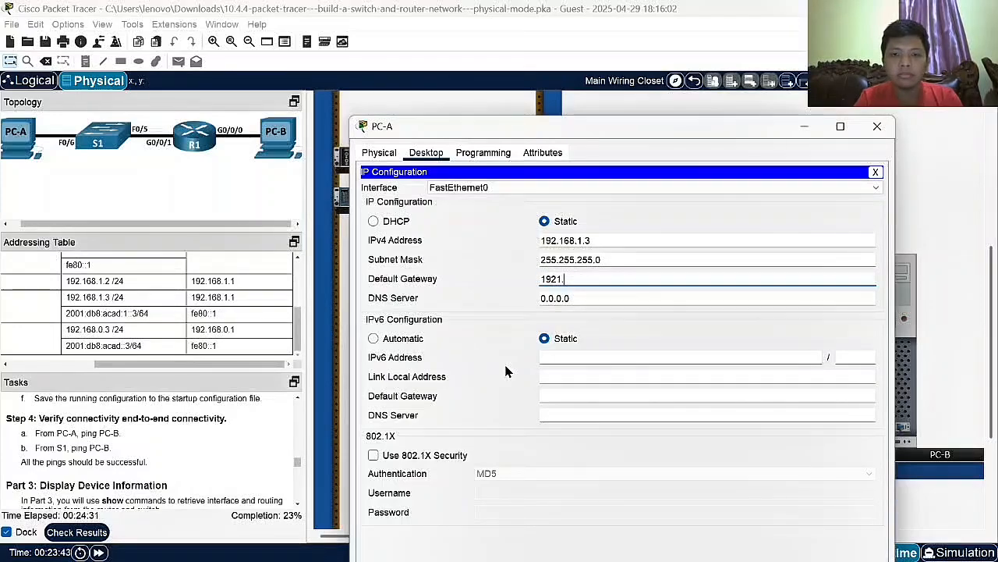
{"action": "type", "text": "2.168.1"}
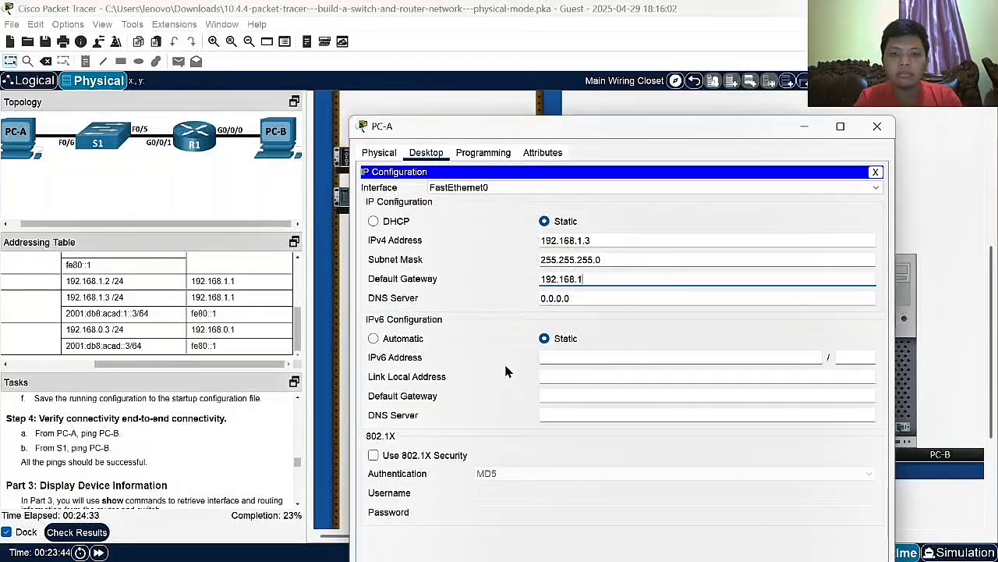
- Give PC-A IPv6 2001:db8:acad:1::3/64 with gateway fe80::1, then close its window
{"action": "left_click", "coordinate": [565, 356]}
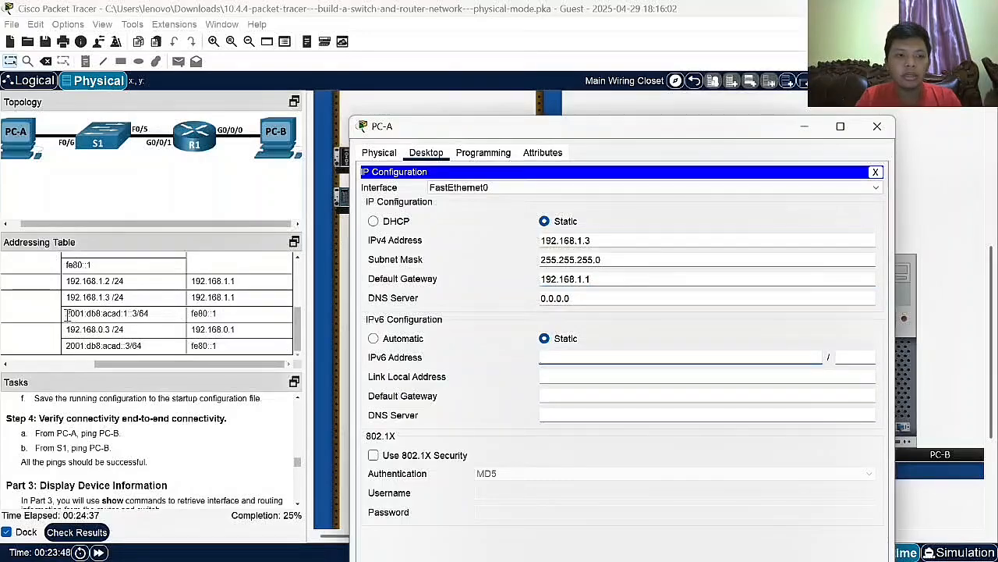
{"action": "left_click_drag", "start_coordinate": [67, 313], "coordinate": [148, 314]}
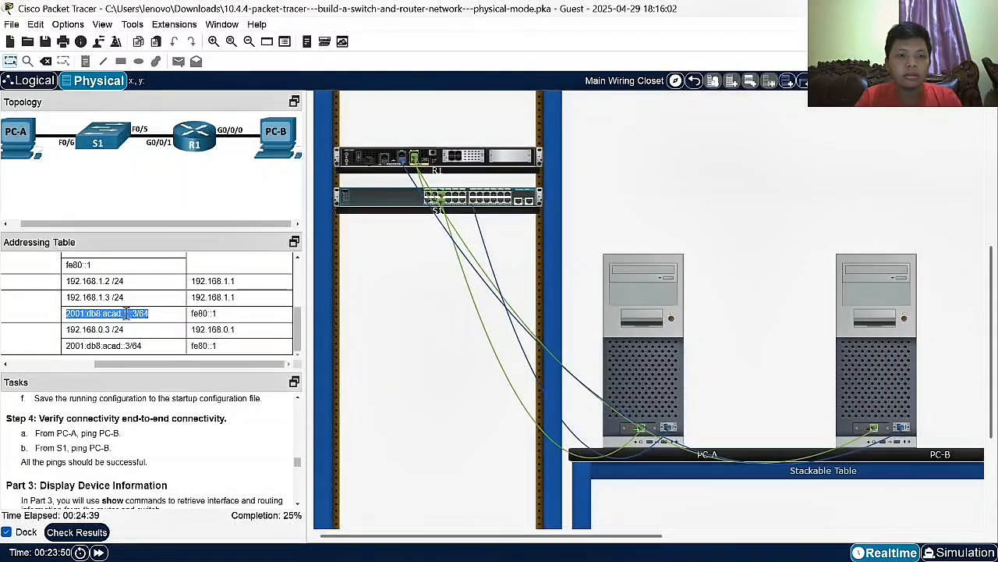
{"action": "right_click", "coordinate": [127, 314]}
{"action": "left_click", "coordinate": [146, 326]}
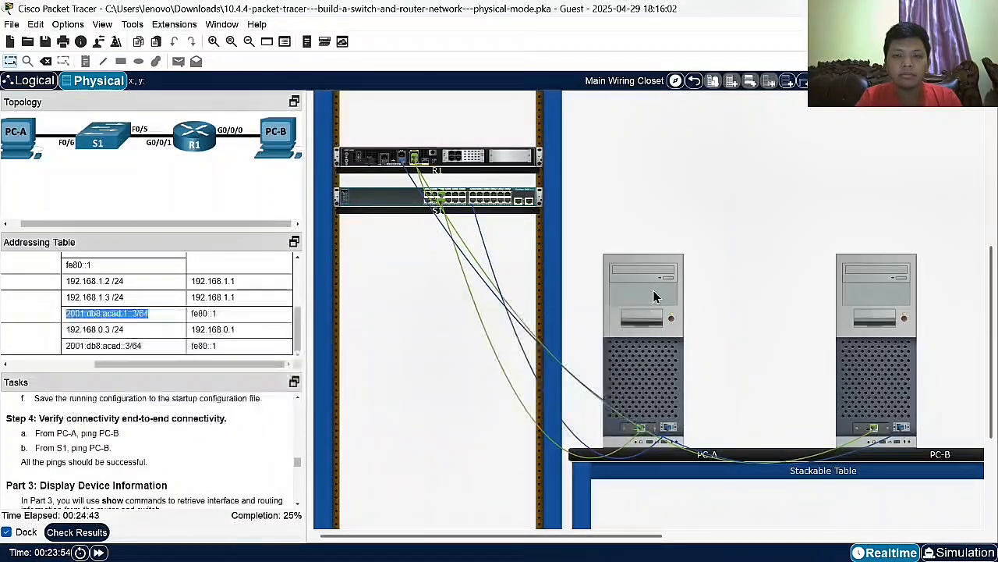
{"action": "left_click", "coordinate": [654, 297]}
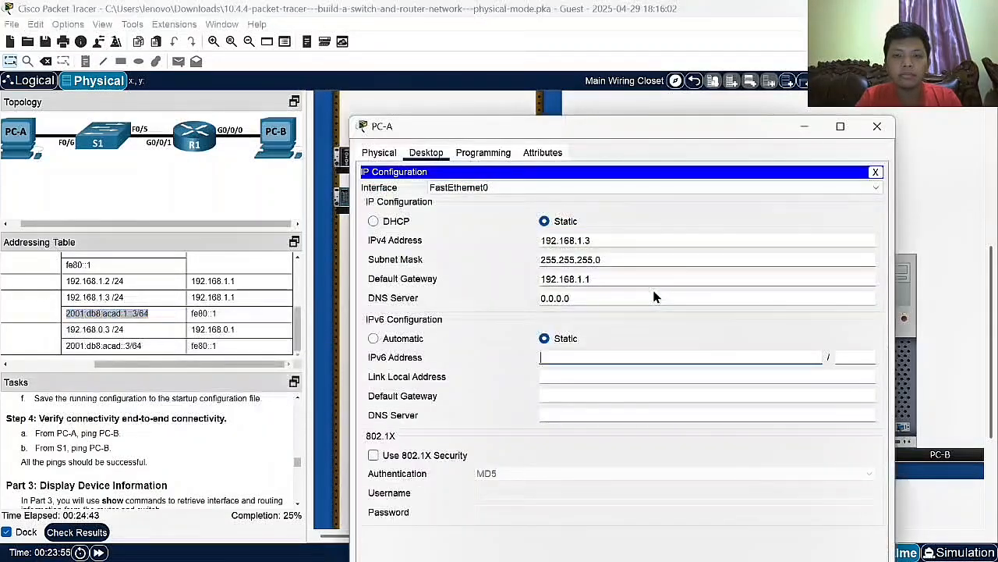
{"action": "right_click", "coordinate": [665, 357]}
{"action": "left_click", "coordinate": [702, 442]}
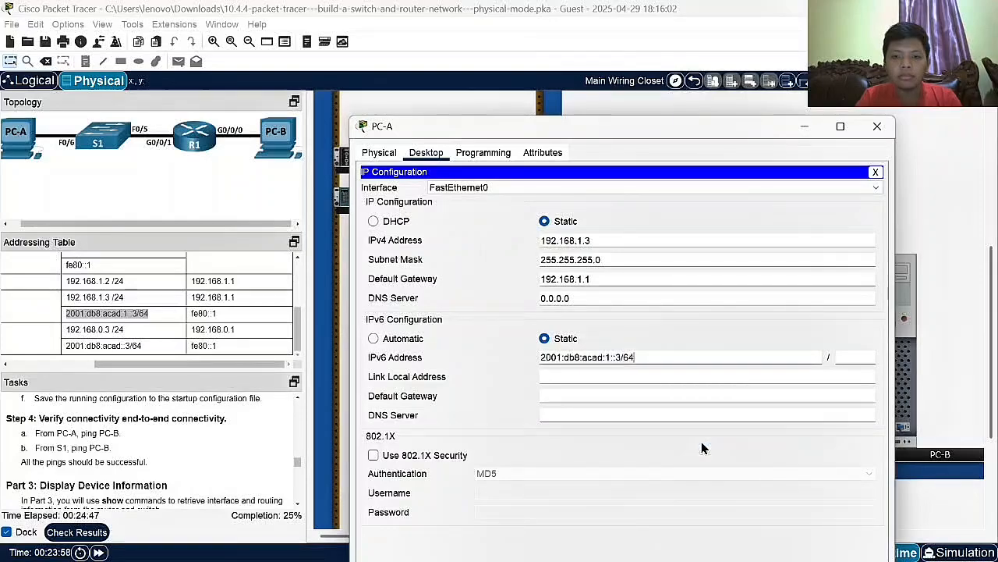
{"action": "key", "text": "BackSpace"}
{"action": "key", "text": "BackSpace"}
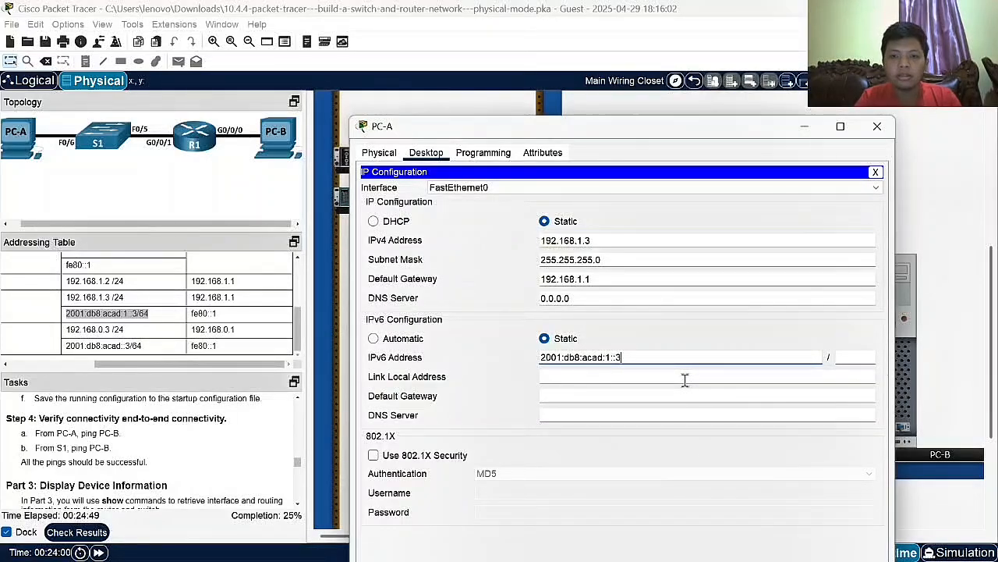
{"action": "left_click", "coordinate": [858, 356]}
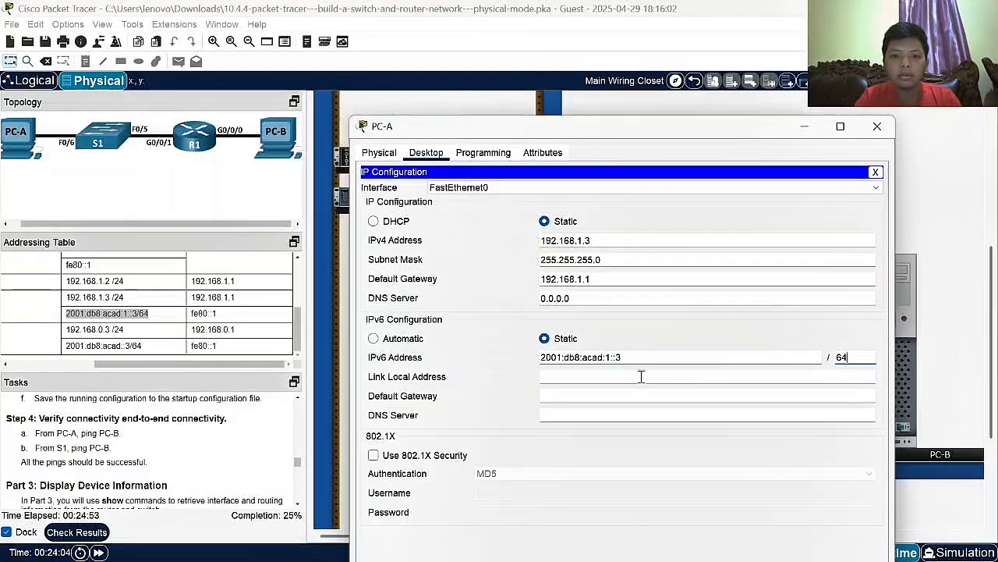
{"action": "left_click", "coordinate": [606, 399]}
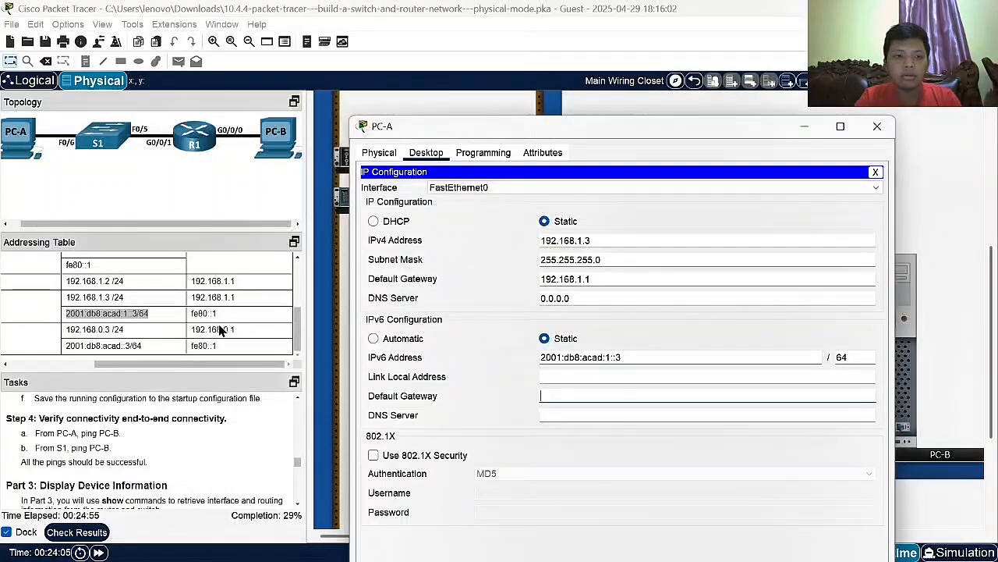
{"action": "type", "text": "fe"}
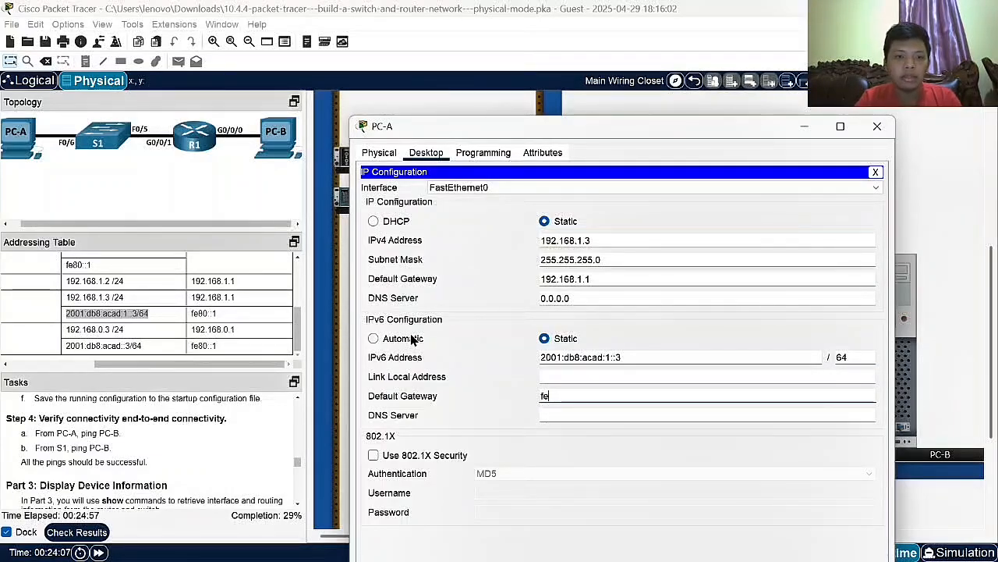
{"action": "type", "text": "80::"}
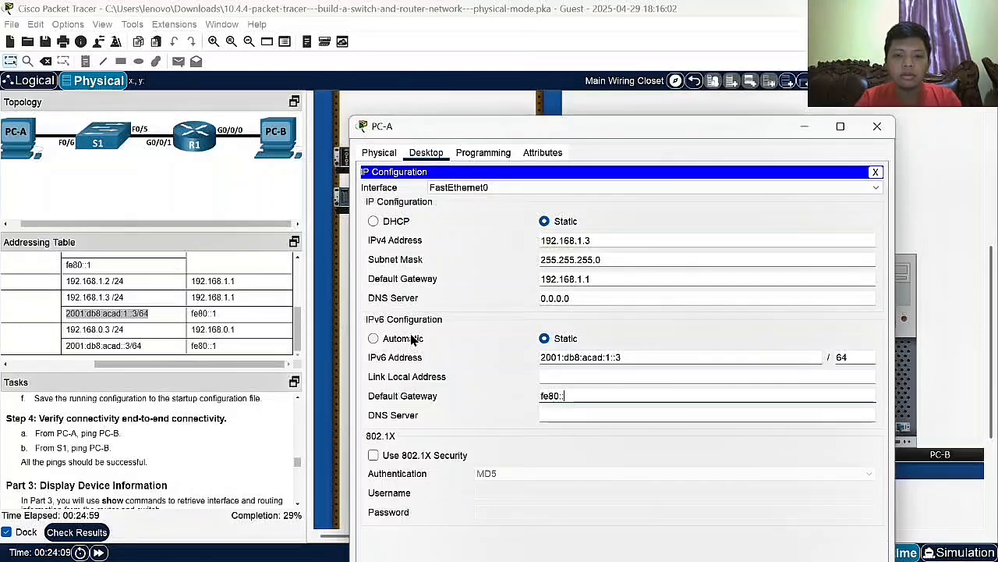
{"action": "type", "text": "1"}
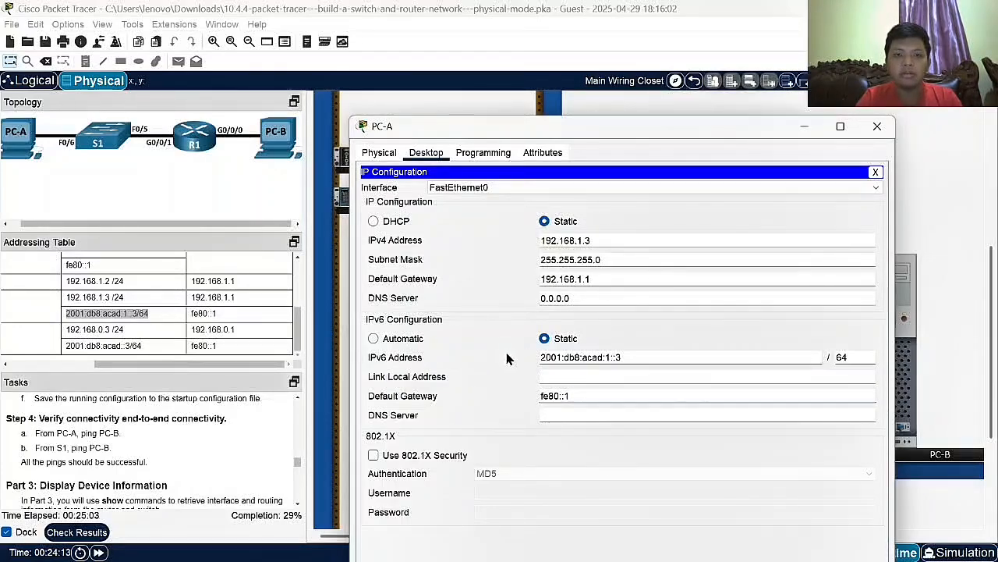
{"action": "left_click", "coordinate": [876, 127]}
- Set PC-B's IPv4 address to 192.168.0.3 /24 with gateway 192.168.0.1
{"action": "left_click", "coordinate": [849, 301]}
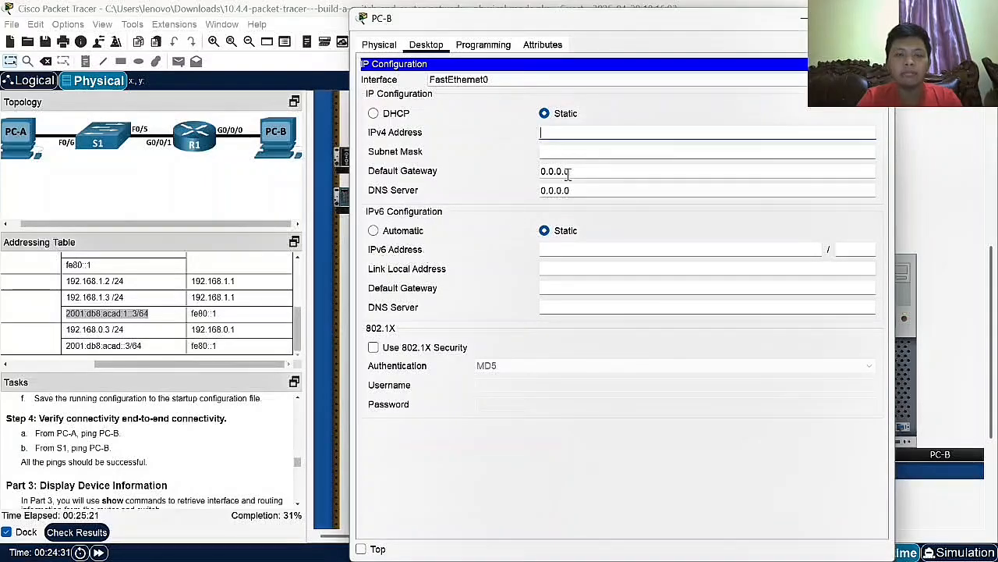
{"action": "type", "text": "192.168.0.3"}
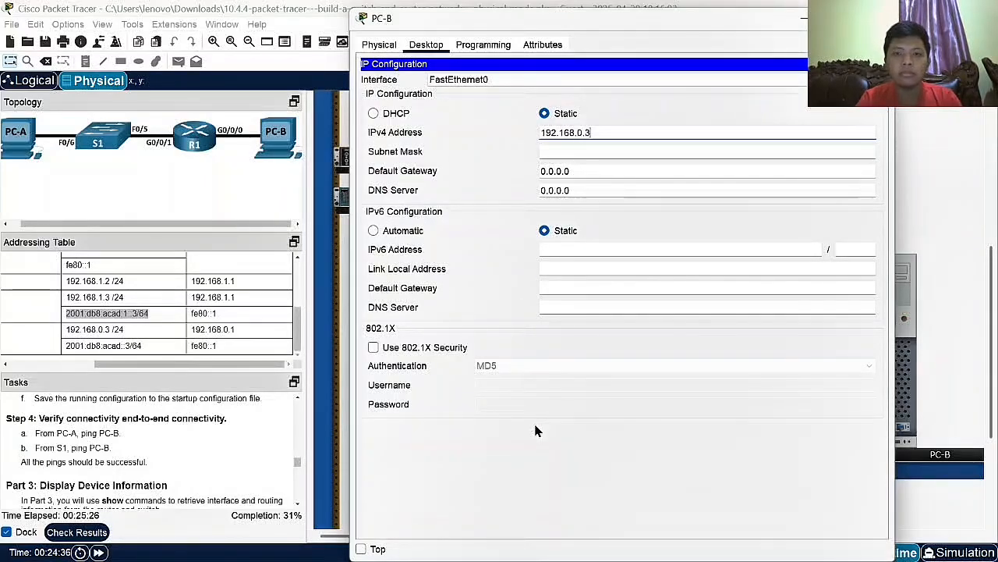
{"action": "key", "text": "Tab"}
{"action": "key", "text": "Tab"}
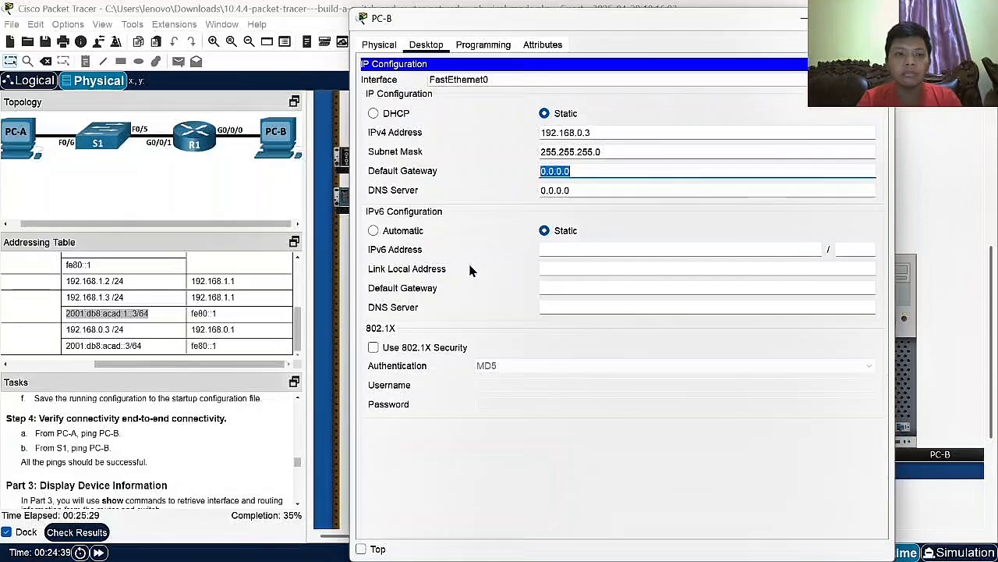
{"action": "type", "text": "192.168.0.1"}
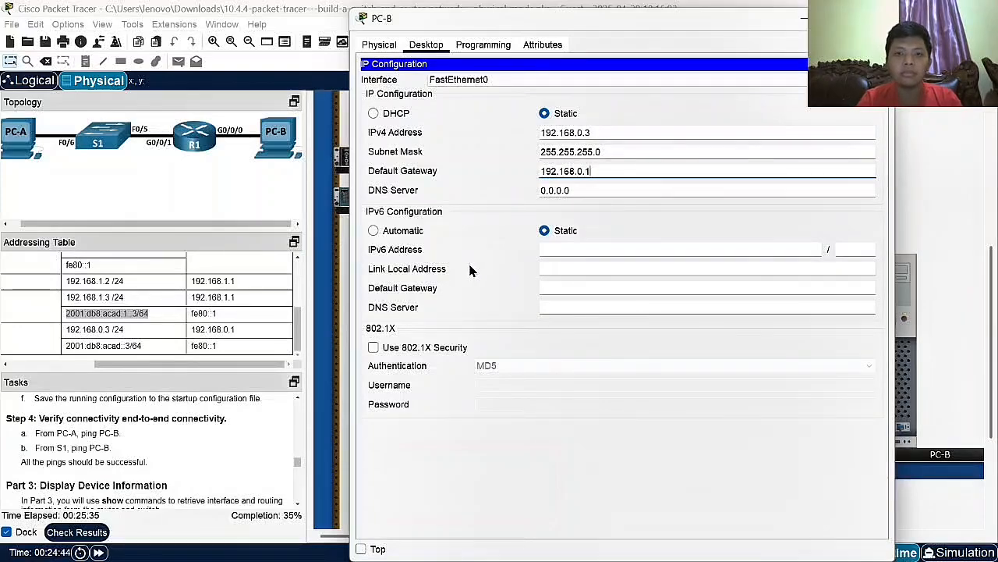
- Give PC-B IPv6 2001:db8:acad::3 with prefix 64 and gateway fe80::1
{"action": "left_click", "coordinate": [627, 247]}
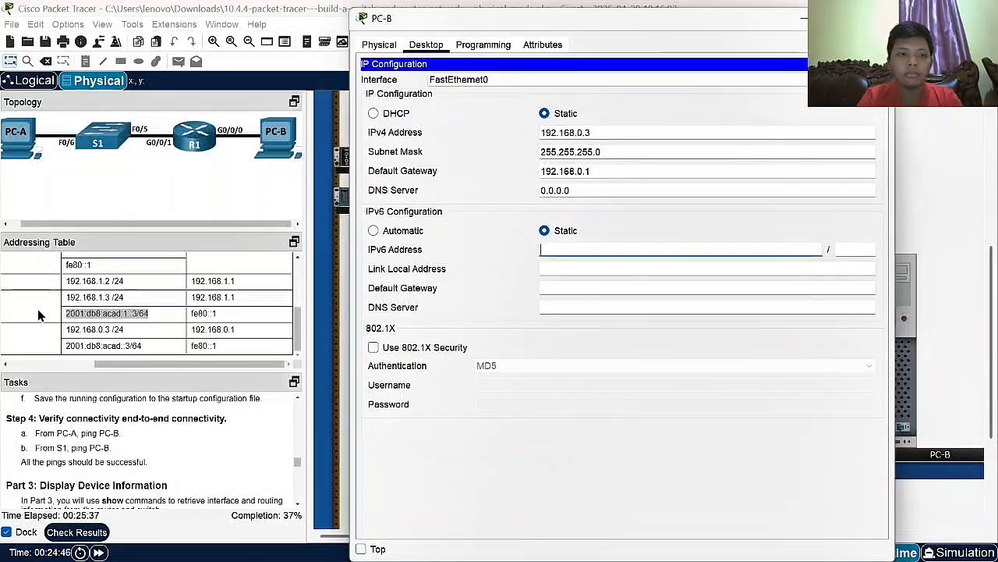
{"action": "left_click_drag", "start_coordinate": [65, 346], "coordinate": [130, 345]}
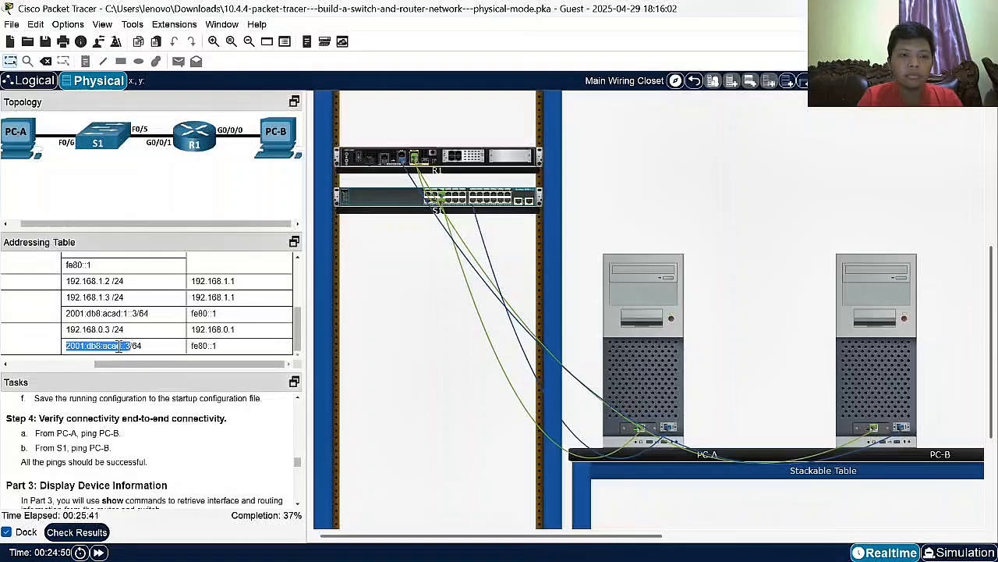
{"action": "right_click", "coordinate": [121, 347]}
{"action": "left_click", "coordinate": [150, 354]}
{"action": "left_click", "coordinate": [851, 352]}
{"action": "left_click", "coordinate": [600, 247]}
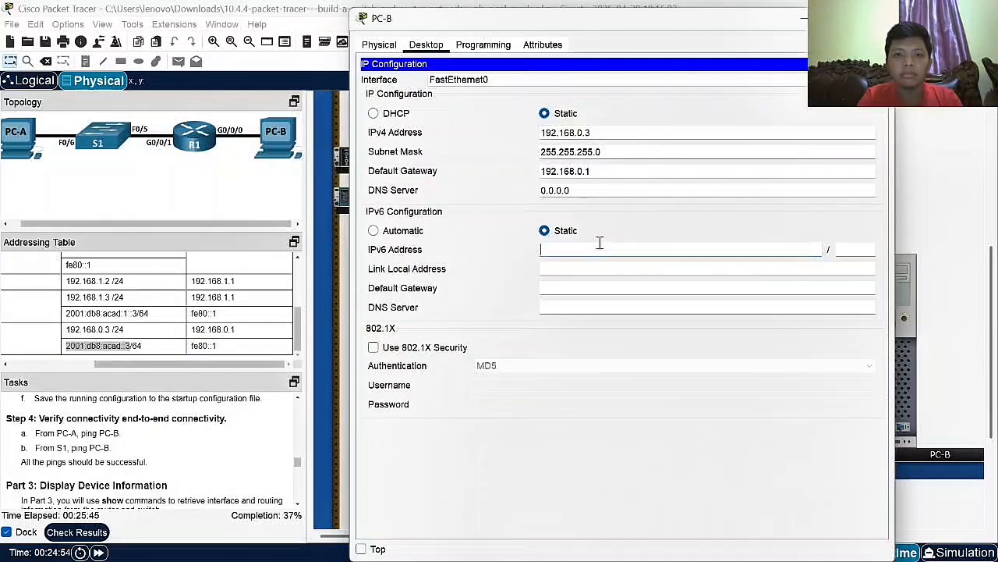
{"action": "right_click", "coordinate": [600, 247]}
{"action": "left_click", "coordinate": [635, 321]}
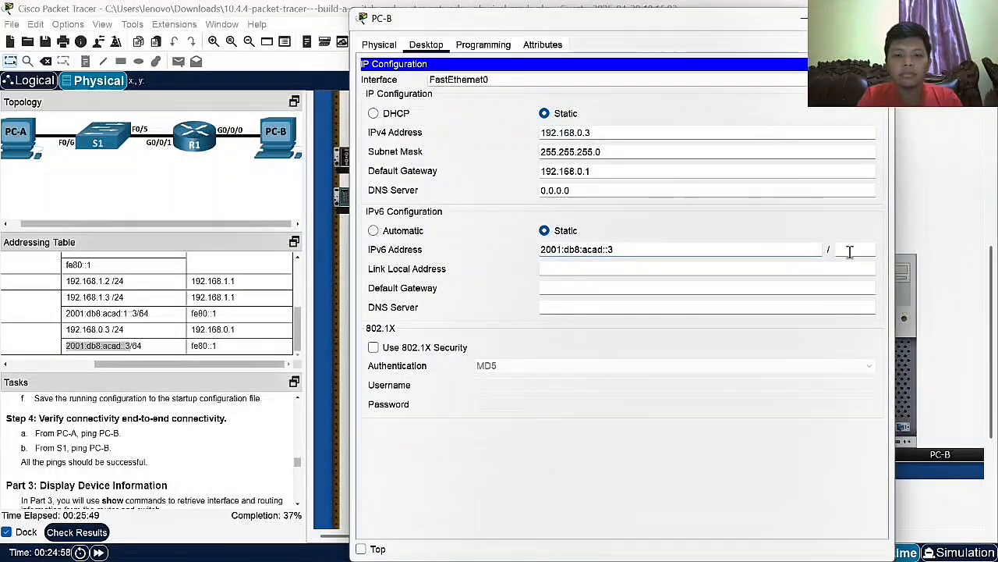
{"action": "left_click", "coordinate": [850, 250]}
{"action": "type", "text": "64"}
{"action": "left_click", "coordinate": [606, 285]}
{"action": "type", "text": "fe80::1"}
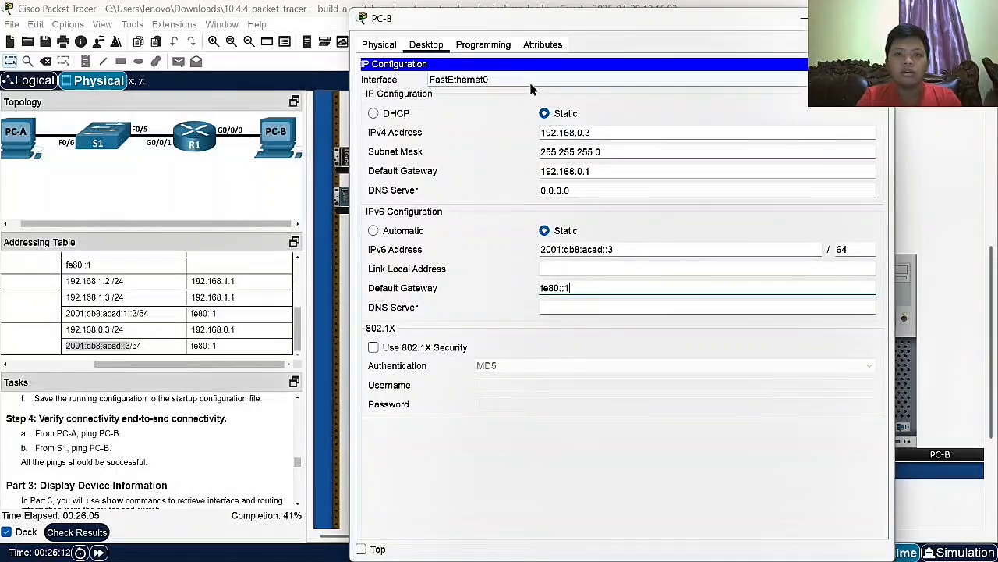
- Close PC-B's configuration, dismiss the Interface Locked notice, and reopen PC-B for its Terminal
{"action": "left_click", "coordinate": [481, 44]}
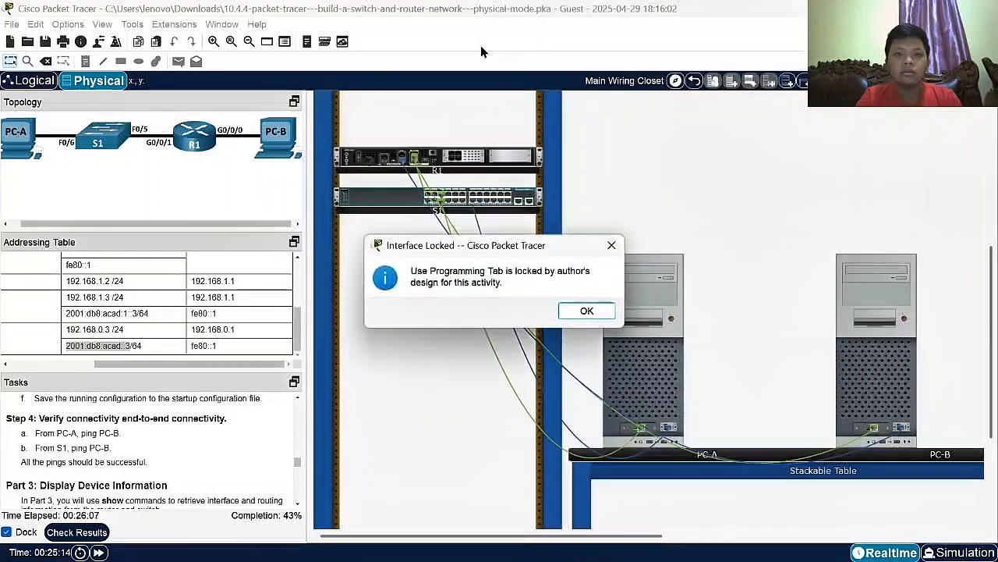
{"action": "left_click", "coordinate": [585, 311]}
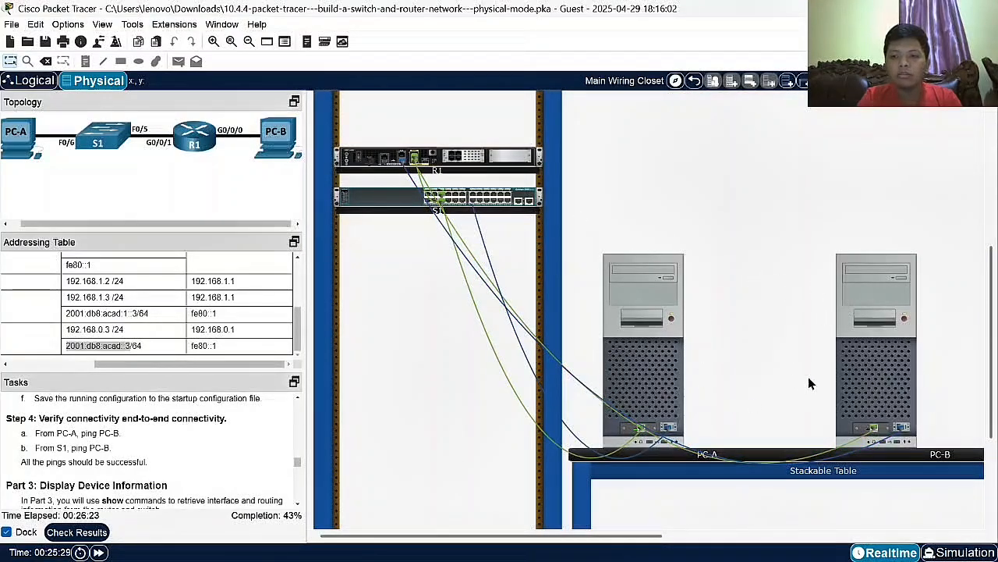
{"action": "left_click", "coordinate": [892, 293]}
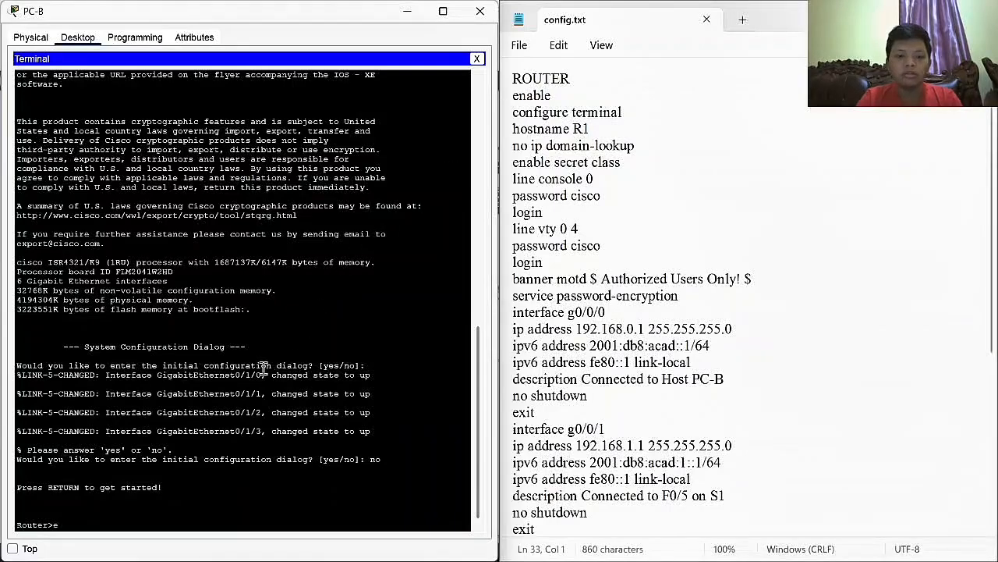
- Enter global config, name the router R1, disable DNS lookup and set the enable secret
{"action": "type", "text": "nable"}
{"action": "key", "text": "Return"}
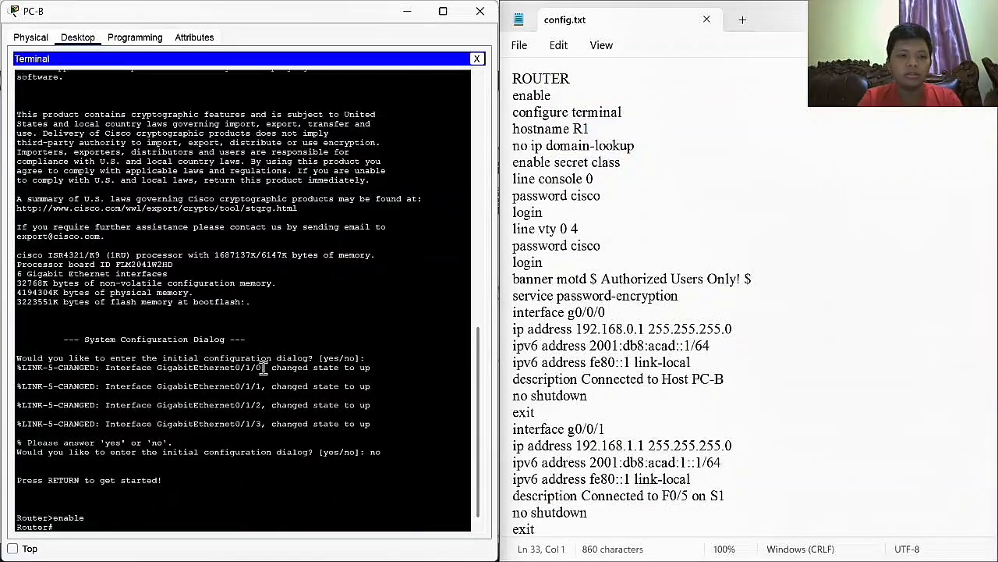
{"action": "type", "text": "configure terminal"}
{"action": "key", "text": "Return"}
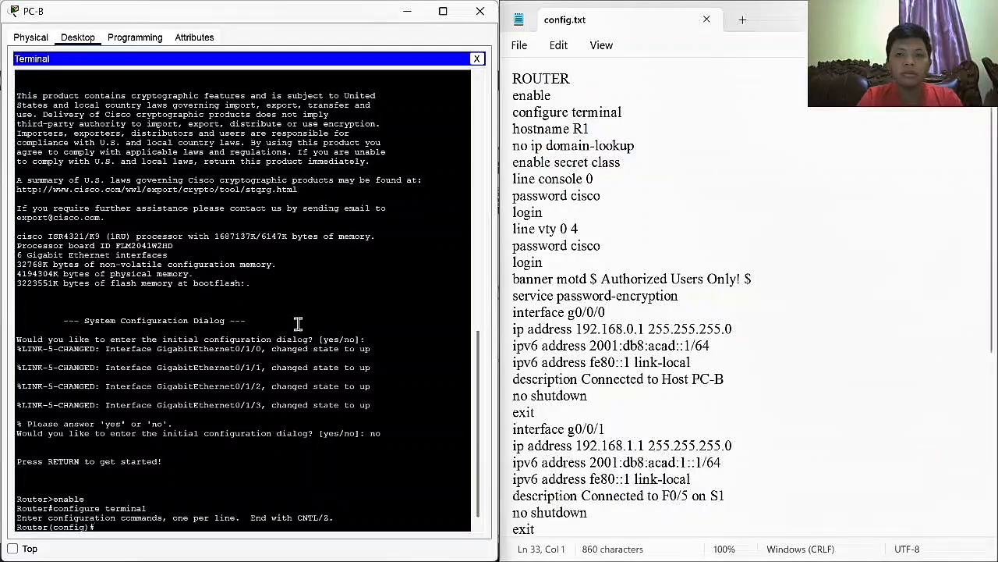
{"action": "type", "text": "hostname R1"}
{"action": "key", "text": "Return"}
{"action": "type", "text": "no"}
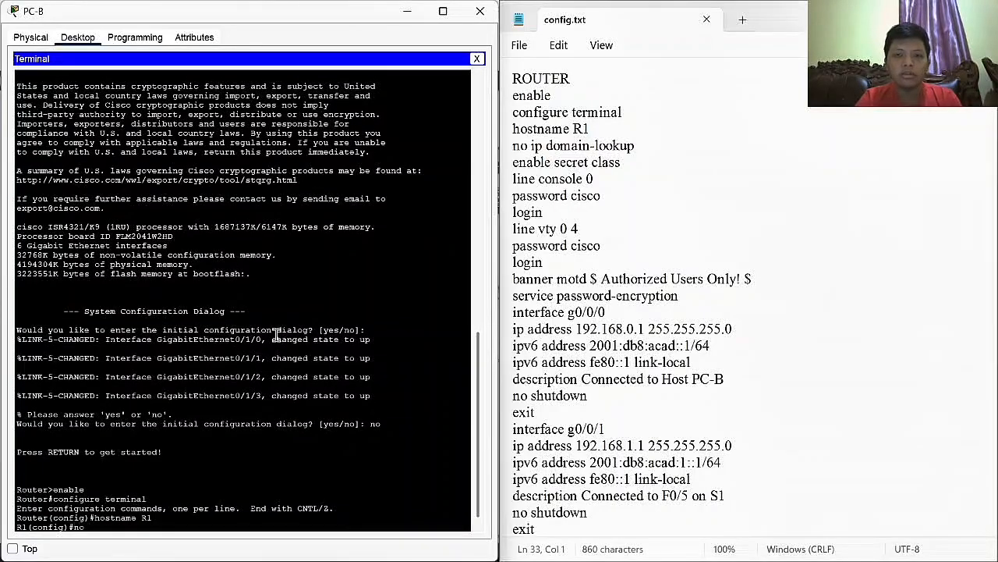
{"action": "type", "text": " ip domain-looki"}
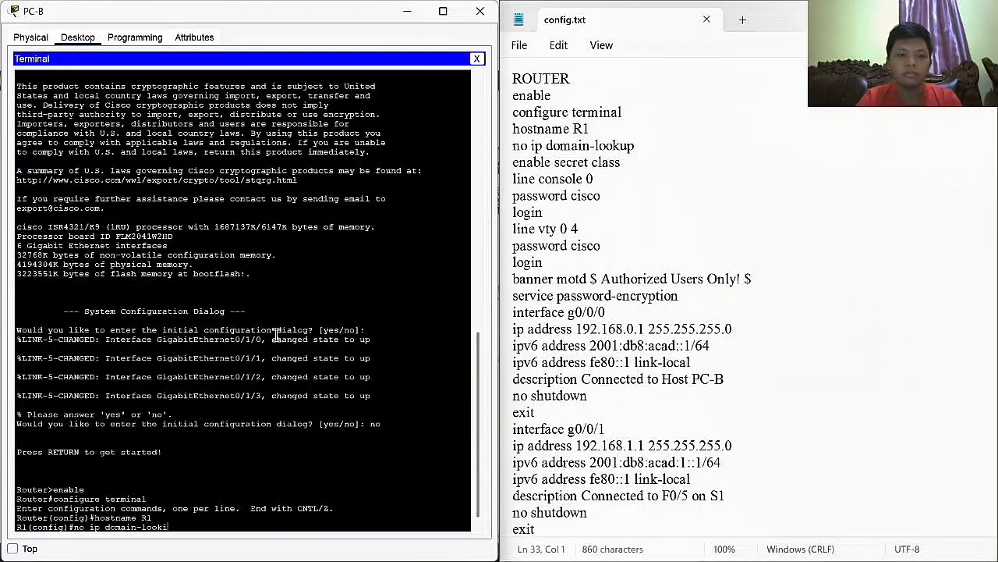
{"action": "type", "text": "up"}
{"action": "key", "text": "Return"}
{"action": "type", "text": "enable secret c"}
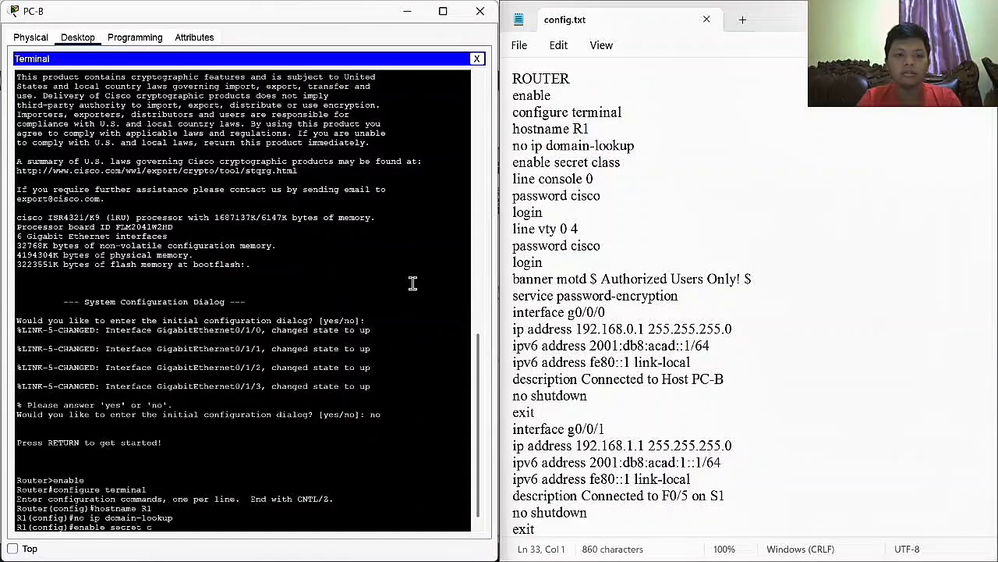
{"action": "type", "text": "lass"}
{"action": "key", "text": "Return"}
- Set passwords with login on console line 0 and vty lines 0 4
{"action": "type", "text": "line console 0"}
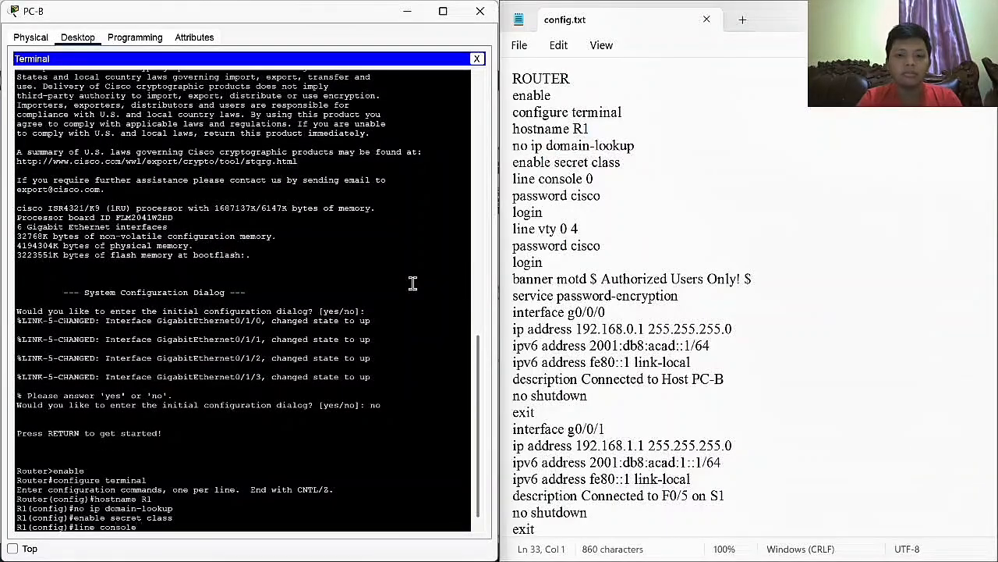
{"action": "key", "text": "Return"}
{"action": "type", "text": "password cisco"}
{"action": "key", "text": "Return"}
{"action": "type", "text": "login"}
{"action": "key", "text": "Return"}
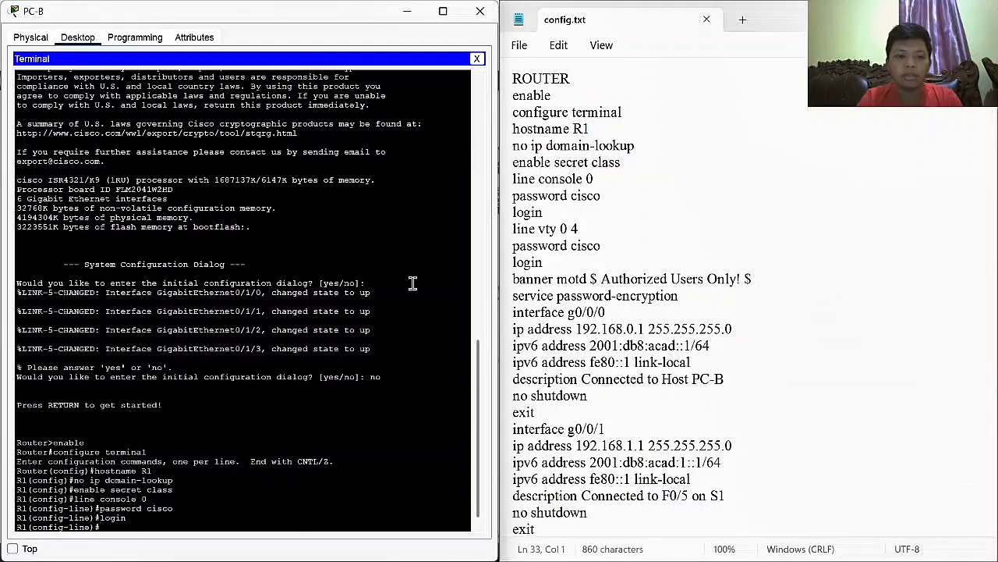
{"action": "type", "text": "line vty o 4"}
{"action": "key", "text": "Return"}
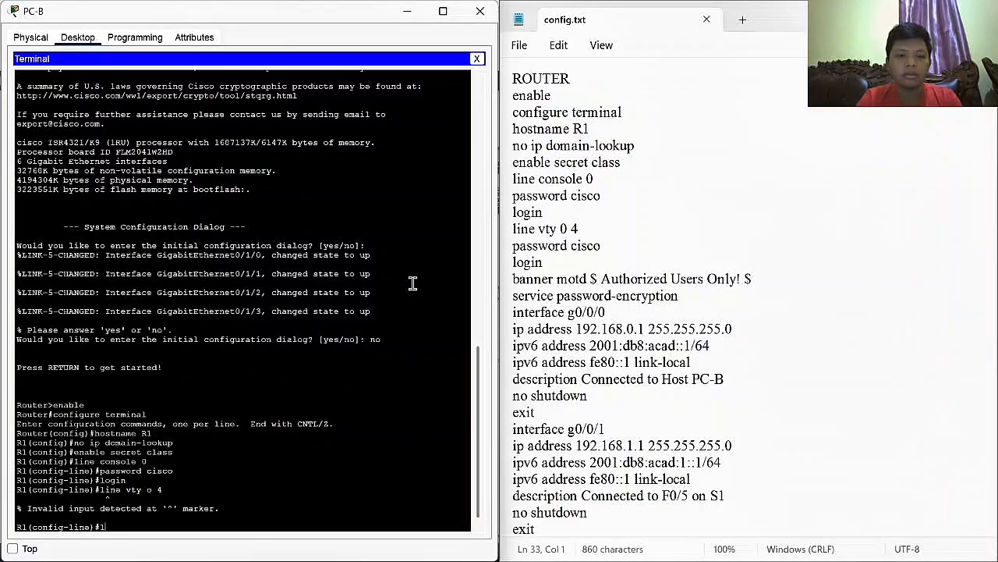
{"action": "type", "text": "line vty 0 4"}
{"action": "key", "text": "Return"}
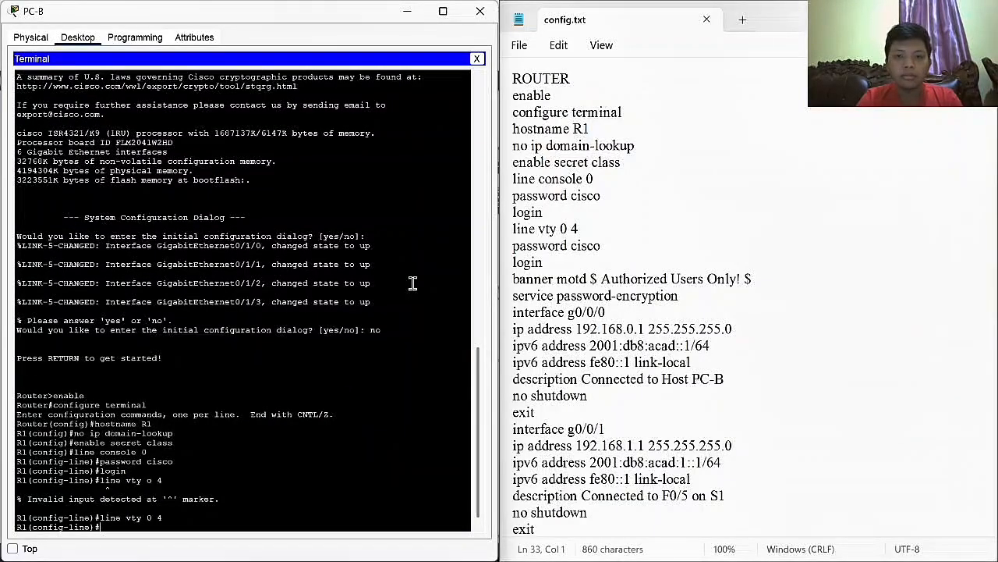
{"action": "type", "text": "password cisco"}
{"action": "key", "text": "Return"}
{"action": "type", "text": "login"}
{"action": "key", "text": "Return"}
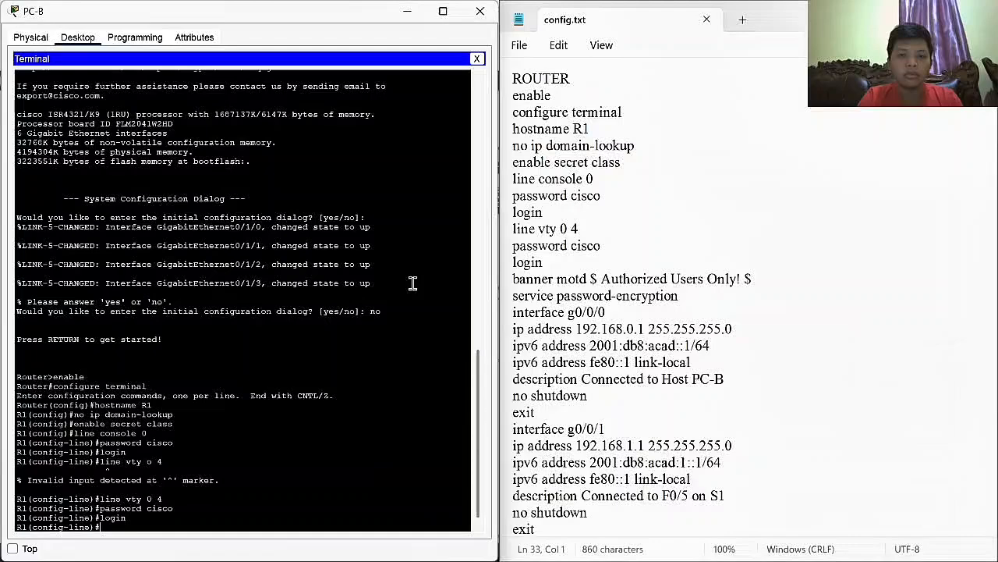
- Paste the banner motd and service password-encryption commands from config.txt into the terminal
{"action": "triple_click", "coordinate": [511, 287]}
{"action": "key", "text": "ctrl+c"}
{"action": "right_click", "coordinate": [111, 517]}
{"action": "left_click", "coordinate": [153, 548]}
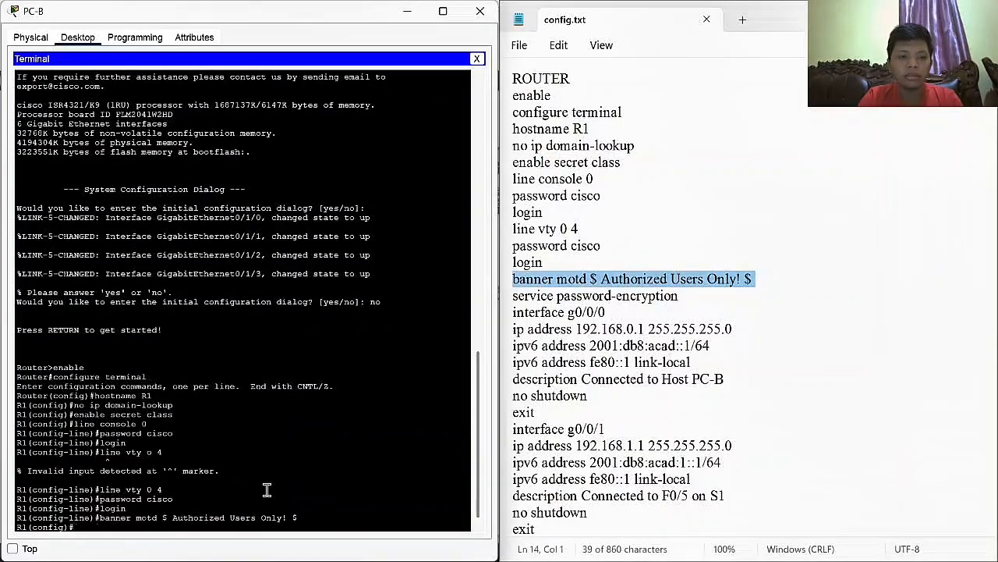
{"action": "triple_click", "coordinate": [514, 299]}
{"action": "key", "text": "ctrl+c"}
{"action": "right_click", "coordinate": [177, 528]}
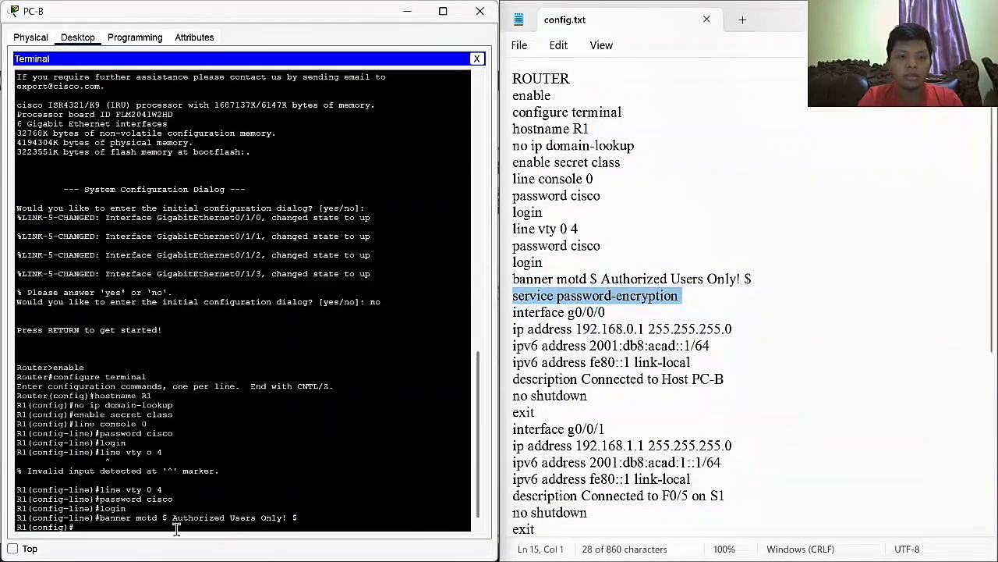
{"action": "left_click", "coordinate": [203, 525]}
{"action": "scroll", "coordinate": [599, 273], "scroll_direction": "down", "scroll_amount": 1}
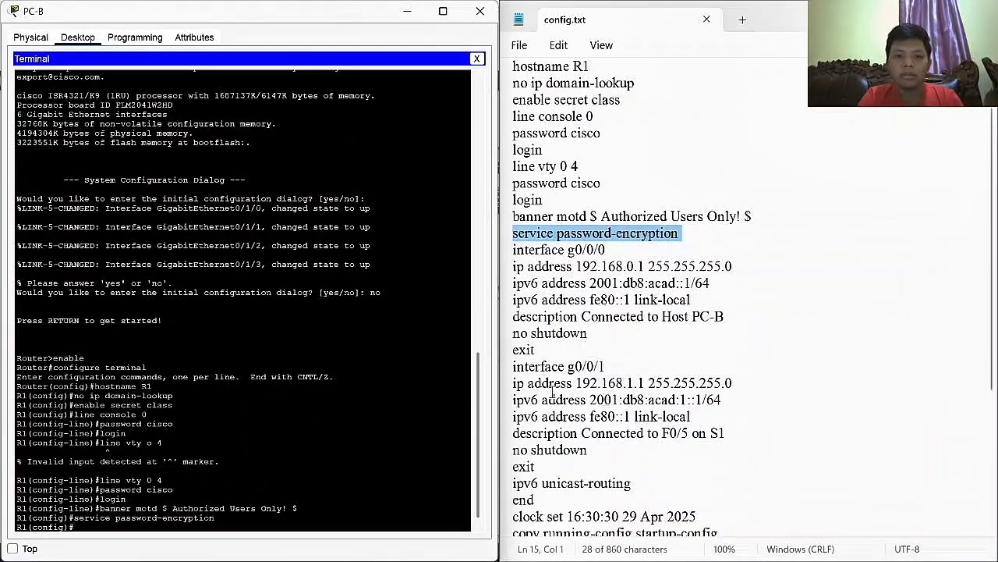
- Give R1's g0/0/0 the addresses 192.168.0.1, 2001:db8:acad::1/64 and link-local fe80::1
{"action": "left_click_drag", "start_coordinate": [515, 249], "coordinate": [507, 264]}
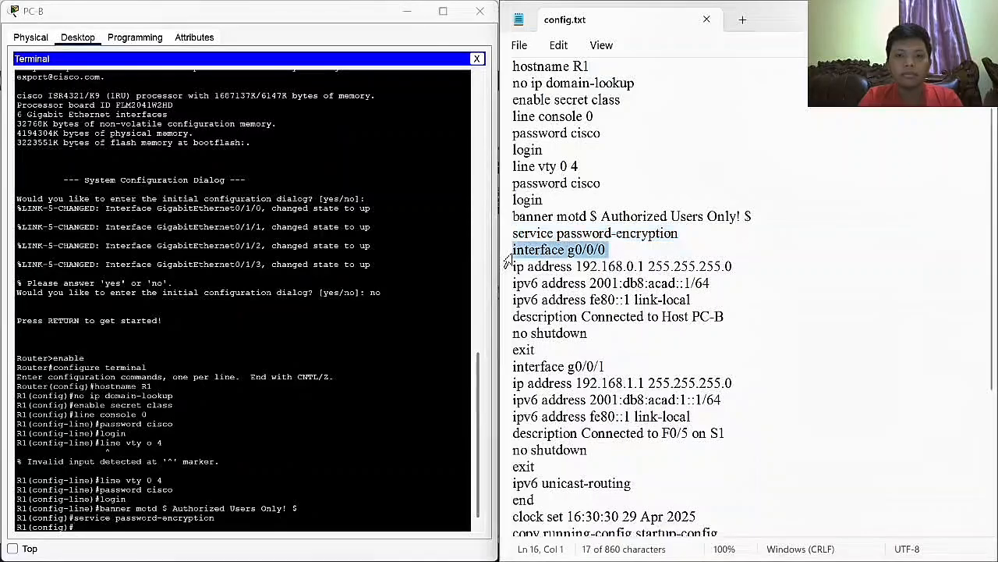
{"action": "right_click", "coordinate": [270, 523]}
{"action": "left_click", "coordinate": [303, 555]}
{"action": "left_click", "coordinate": [511, 269]}
{"action": "key", "text": "ctrl+c"}
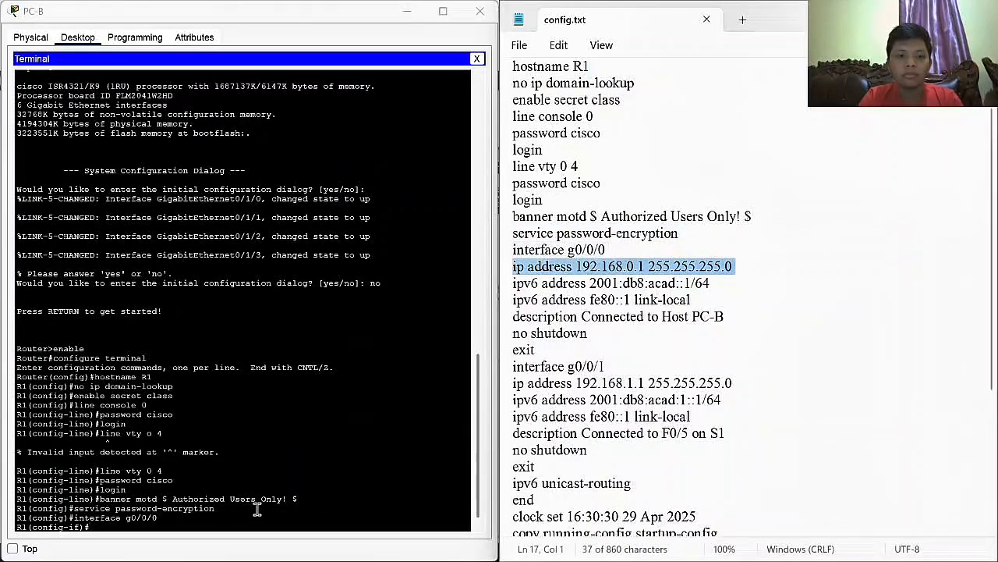
{"action": "right_click", "coordinate": [258, 508]}
{"action": "left_click", "coordinate": [291, 536]}
{"action": "key", "text": "ctrl+c"}
{"action": "right_click", "coordinate": [386, 417]}
{"action": "left_click_drag", "start_coordinate": [503, 286], "coordinate": [506, 533]}
{"action": "left_click", "coordinate": [419, 442]}
{"action": "key", "text": "ctrl+c"}
{"action": "right_click", "coordinate": [369, 427]}
{"action": "left_click", "coordinate": [403, 453]}
- Add g0/0/0's description, enable it with no shutdown, and exit interface configuration
{"action": "key", "text": "ctrl+c"}
{"action": "right_click", "coordinate": [325, 479]}
{"action": "left_click", "coordinate": [358, 506]}
{"action": "key", "text": "ctrl+c"}
{"action": "right_click", "coordinate": [334, 437]}
{"action": "left_click", "coordinate": [368, 464]}
{"action": "key", "text": "ctrl+c"}
{"action": "right_click", "coordinate": [266, 488]}
{"action": "left_click", "coordinate": [300, 515]}
- Give R1's g0/0/1 the addresses 192.168.1.1 and 2001:db8:acad:1::1/64
{"action": "key", "text": "ctrl+c"}
{"action": "right_click", "coordinate": [275, 523]}
{"action": "left_click", "coordinate": [305, 517]}
{"action": "key", "text": "ctrl+c"}
{"action": "right_click", "coordinate": [324, 530]}
{"action": "left_click", "coordinate": [357, 522]}
{"action": "key", "text": "ctrl+c"}
{"action": "right_click", "coordinate": [345, 503]}
{"action": "left_click", "coordinate": [362, 535]}
- Give g0/0/1 link-local fe80::1 and description 'Connected to F0/5 on S1', enable it, and exit
{"action": "key", "text": "ctrl+c"}
{"action": "right_click", "coordinate": [371, 493]}
{"action": "left_click", "coordinate": [402, 513]}
{"action": "key", "text": "ctrl+c"}
{"action": "right_click", "coordinate": [321, 520]}
{"action": "left_click", "coordinate": [344, 540]}
{"action": "key", "text": "ctrl+c"}
{"action": "right_click", "coordinate": [345, 505]}
{"action": "left_click", "coordinate": [365, 537]}
{"action": "key", "text": "ctrl+c"}
{"action": "right_click", "coordinate": [350, 516]}
{"action": "left_click", "coordinate": [394, 540]}
- Enable ipv6 unicast-routing, leave configuration mode, and set R1's clock
{"action": "key", "text": "ctrl+c"}
{"action": "right_click", "coordinate": [374, 535]}
{"action": "left_click", "coordinate": [402, 519]}
{"action": "key", "text": "ctrl+c"}
{"action": "right_click", "coordinate": [387, 526]}
{"action": "left_click", "coordinate": [421, 549]}
{"action": "key", "text": "ctrl+c"}
{"action": "right_click", "coordinate": [357, 521]}
{"action": "left_click", "coordinate": [390, 547]}
- Save R1's running-config to startup-config under the default filename and close PC-B
{"action": "scroll", "coordinate": [514, 390], "scroll_direction": "down", "scroll_amount": 3}
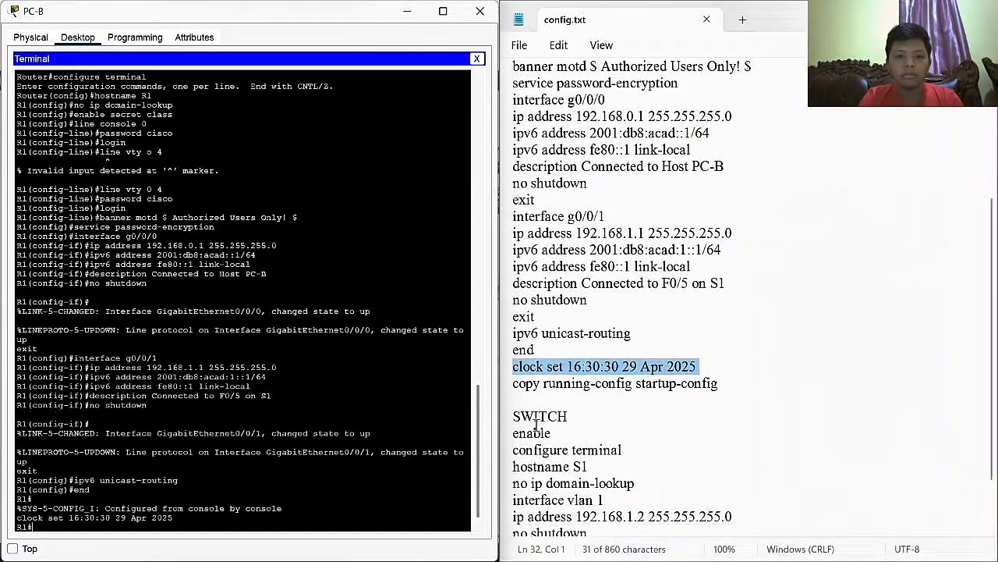
{"action": "left_click_drag", "start_coordinate": [506, 383], "coordinate": [506, 399]}
{"action": "key", "text": "ctrl+c"}
{"action": "right_click", "coordinate": [263, 521]}
{"action": "left_click", "coordinate": [297, 547]}
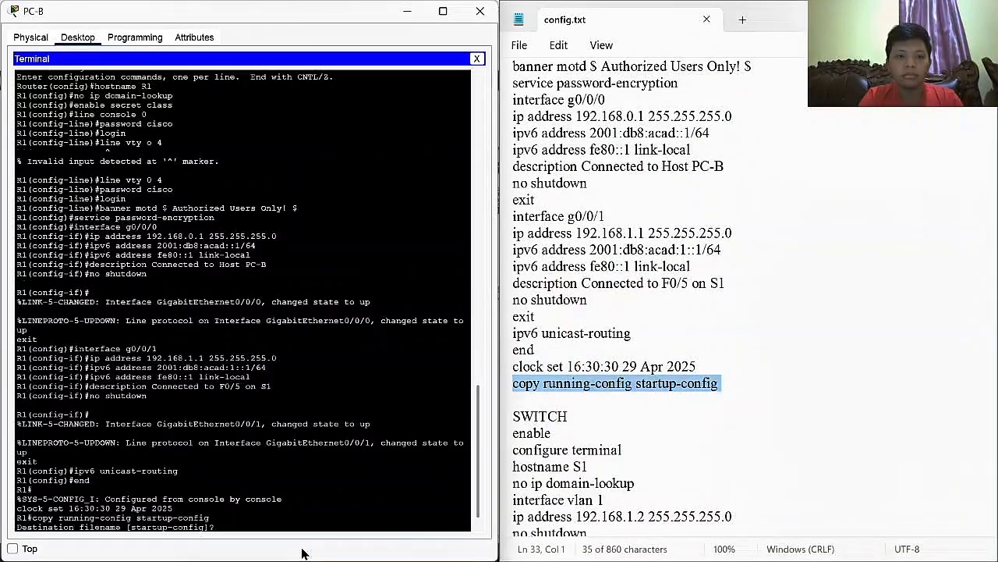
{"action": "key", "text": "Return"}
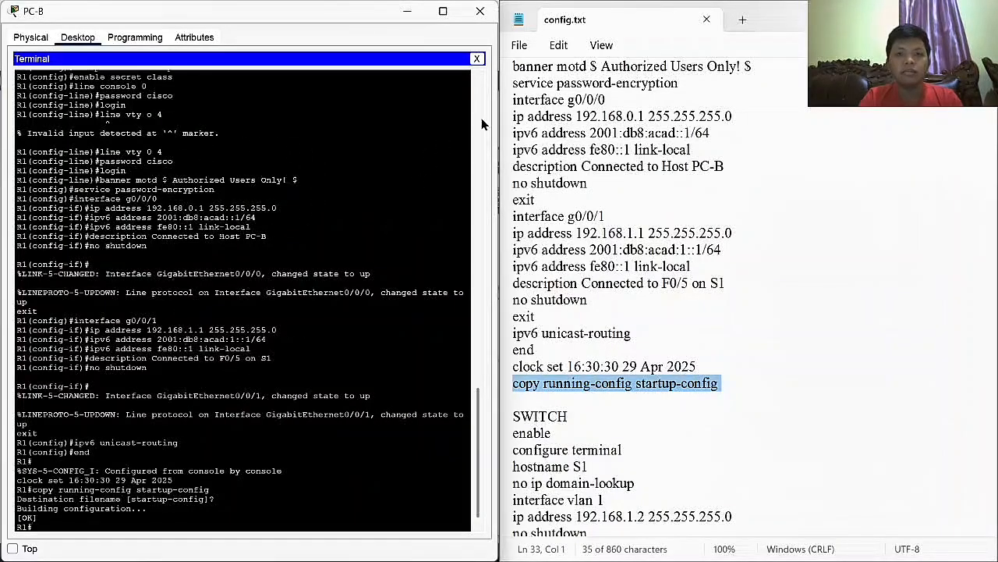
{"action": "left_click", "coordinate": [480, 10]}
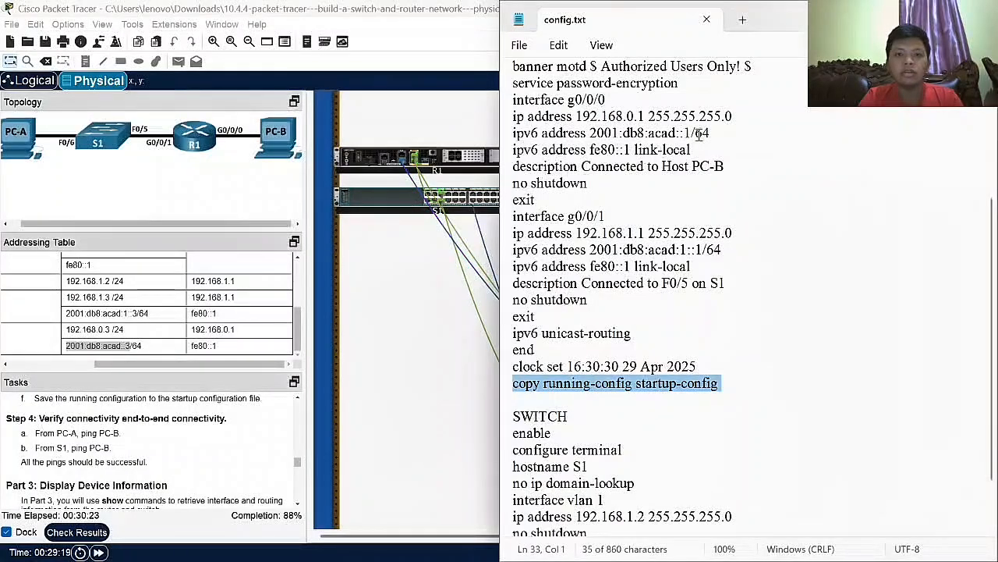
- Connect PC-A's Terminal to the switch console at 9600 baud and get the Switch> prompt
{"action": "left_click", "coordinate": [906, 14]}
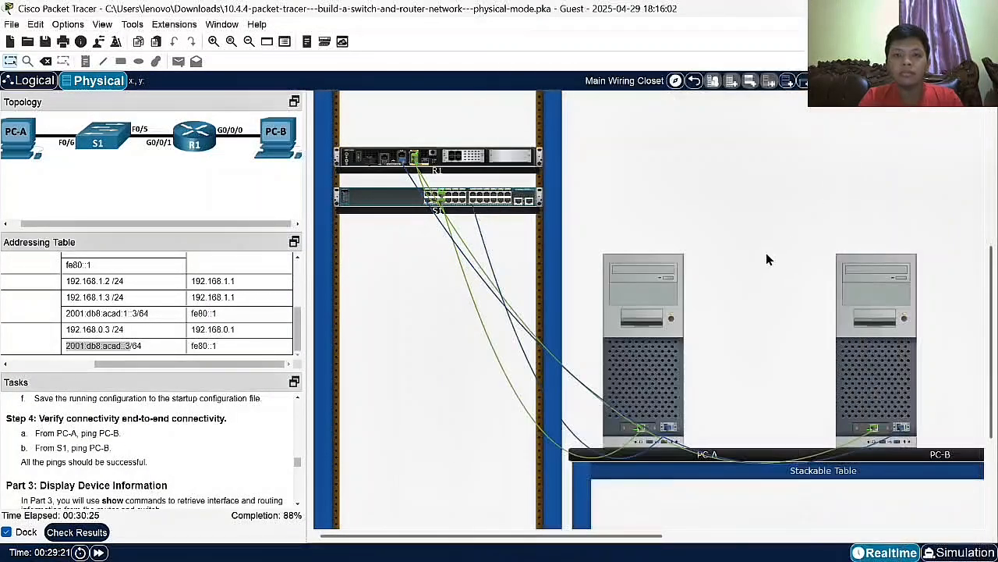
{"action": "left_click", "coordinate": [617, 292]}
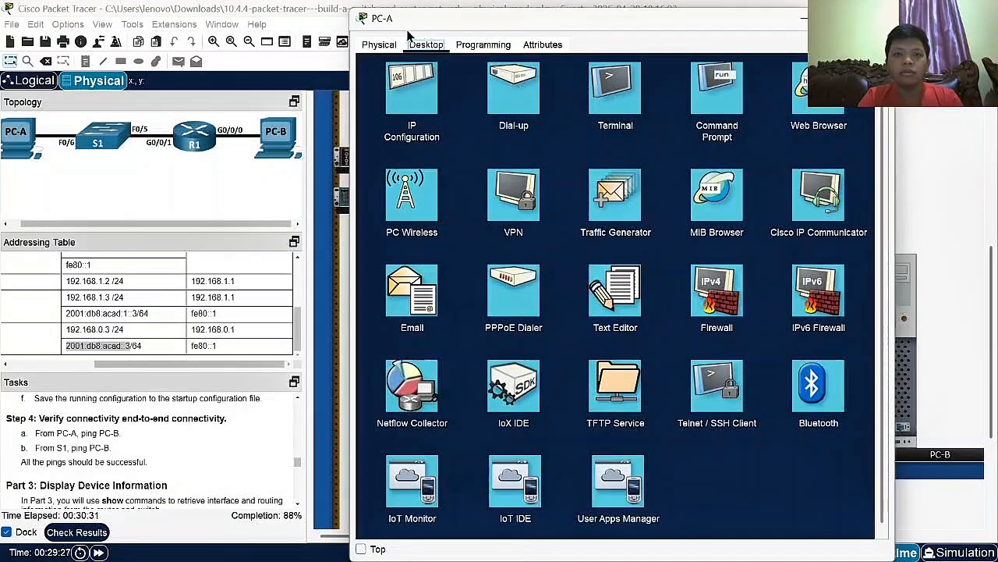
{"action": "left_click", "coordinate": [614, 108]}
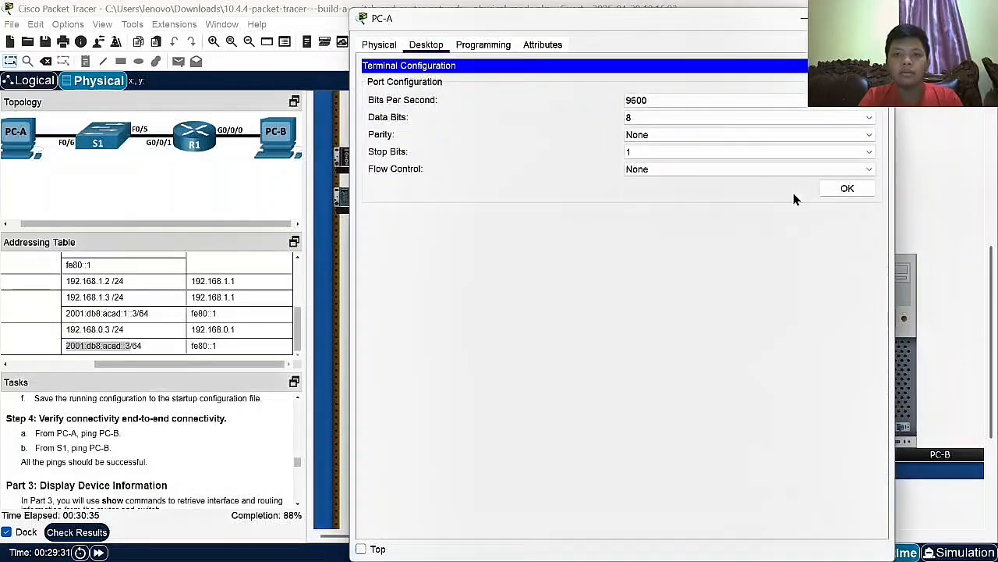
{"action": "left_click", "coordinate": [830, 200]}
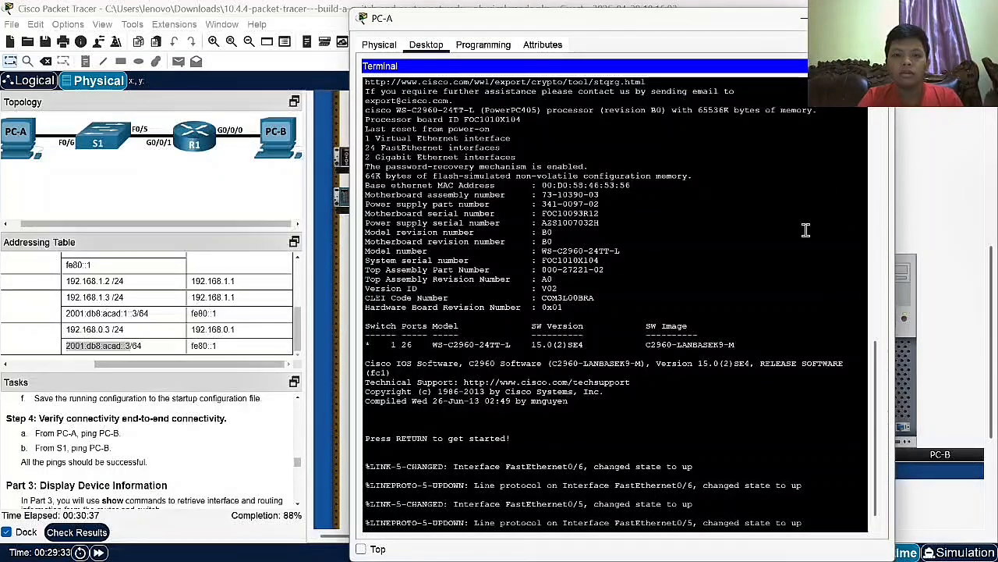
{"action": "key", "text": "Return"}
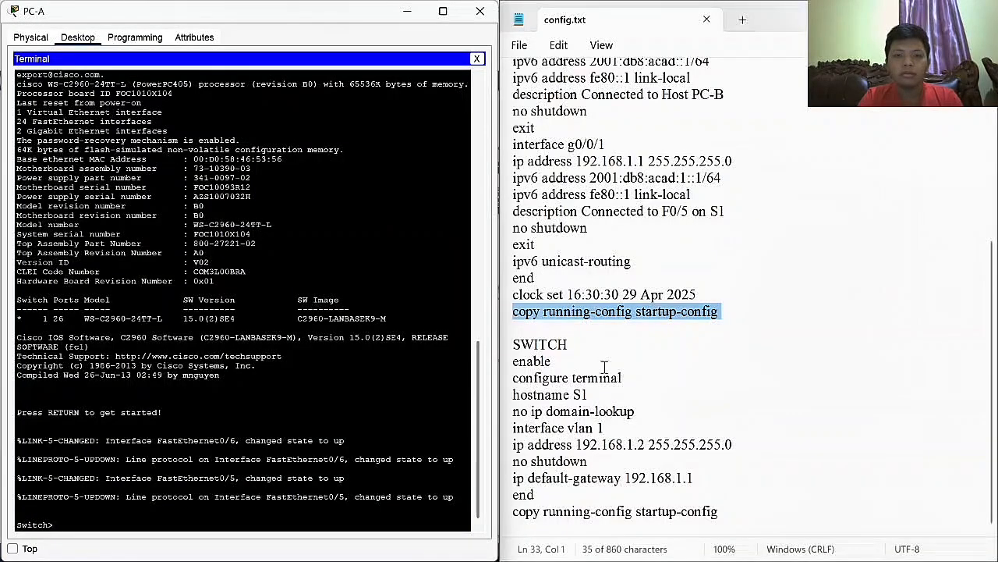
- Name the switch S1, disable ip domain-lookup, and enter interface vlan 1
{"action": "left_click", "coordinate": [604, 365]}
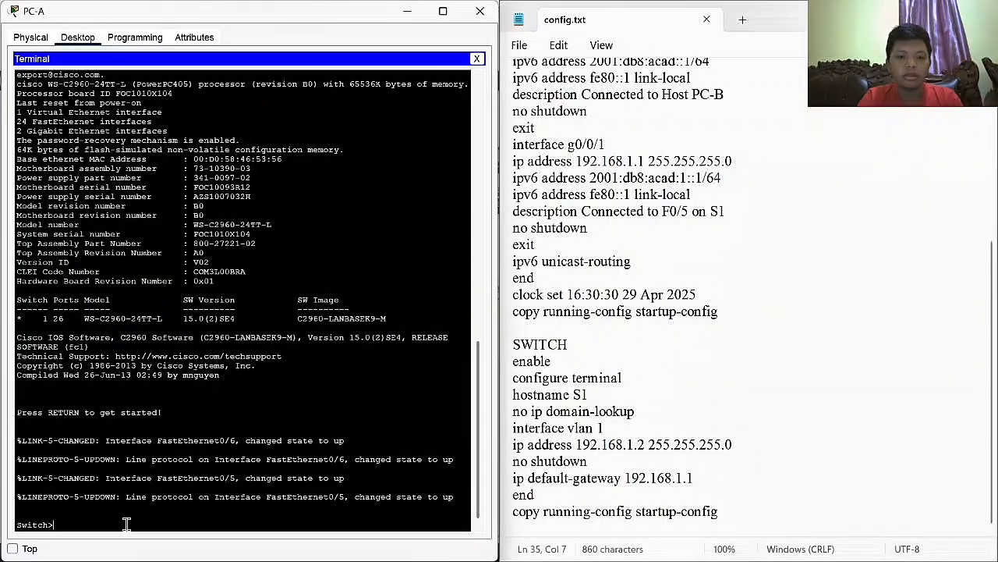
{"action": "type", "text": "enable"}
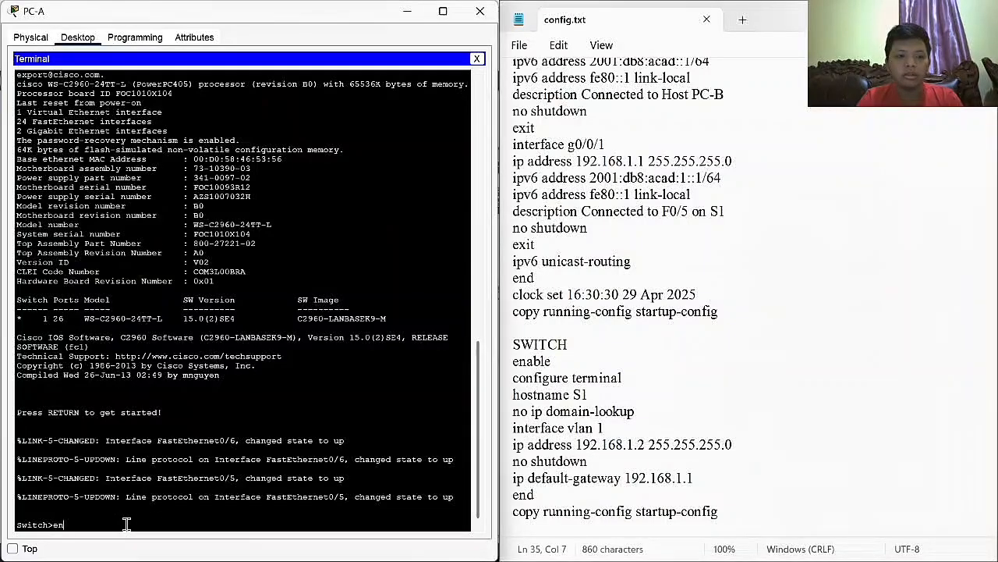
{"action": "key", "text": "Return"}
{"action": "type", "text": "configure term"}
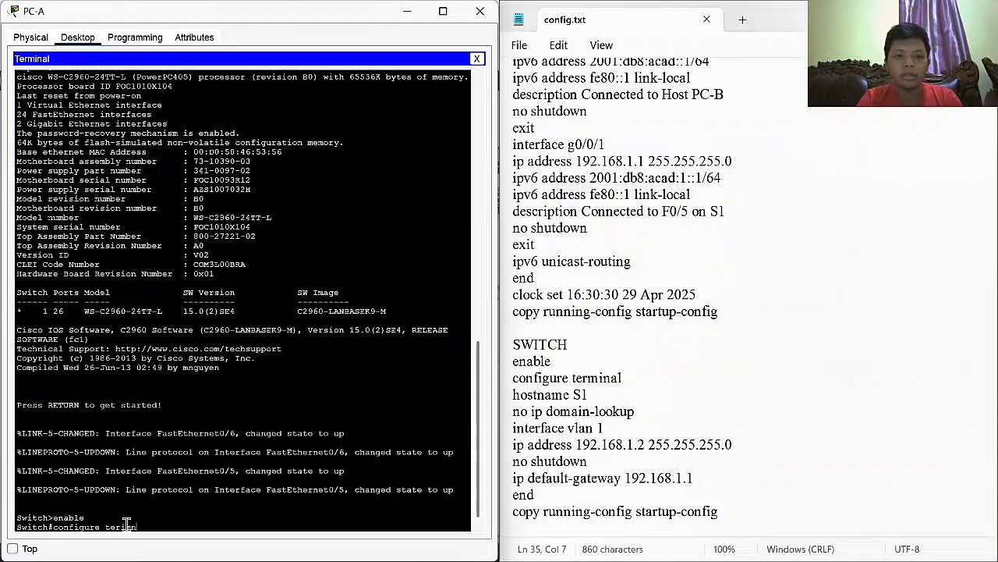
{"action": "type", "text": "inal"}
{"action": "key", "text": "Return"}
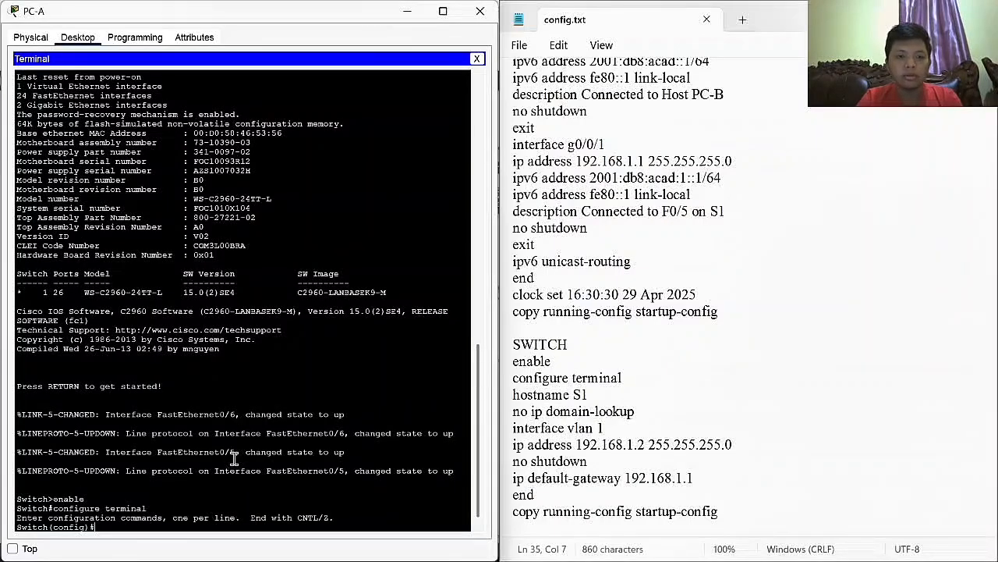
{"action": "type", "text": "hostname S1"}
{"action": "key", "text": "Return"}
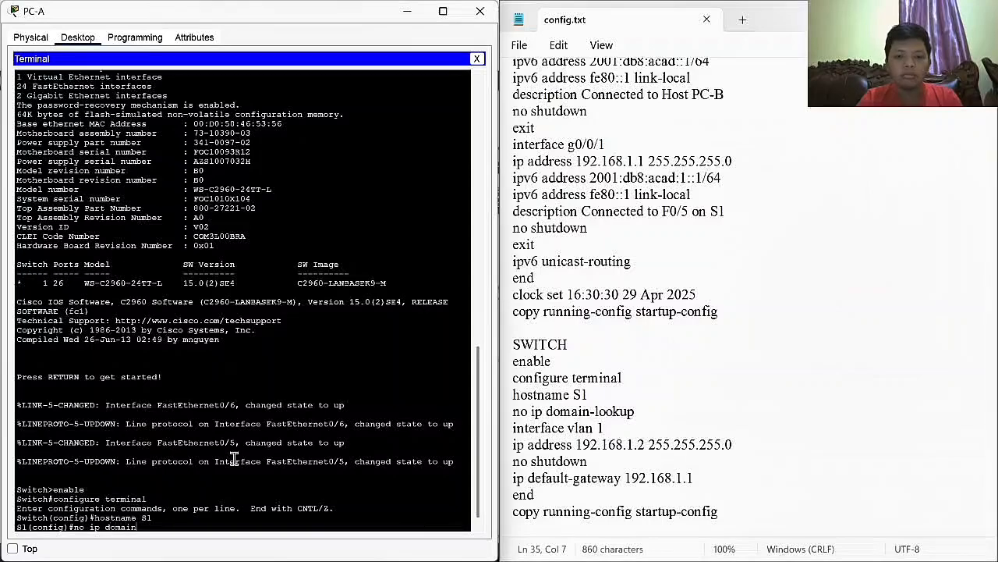
{"action": "type", "text": "no ip domain-lookup"}
{"action": "key", "text": "Return"}
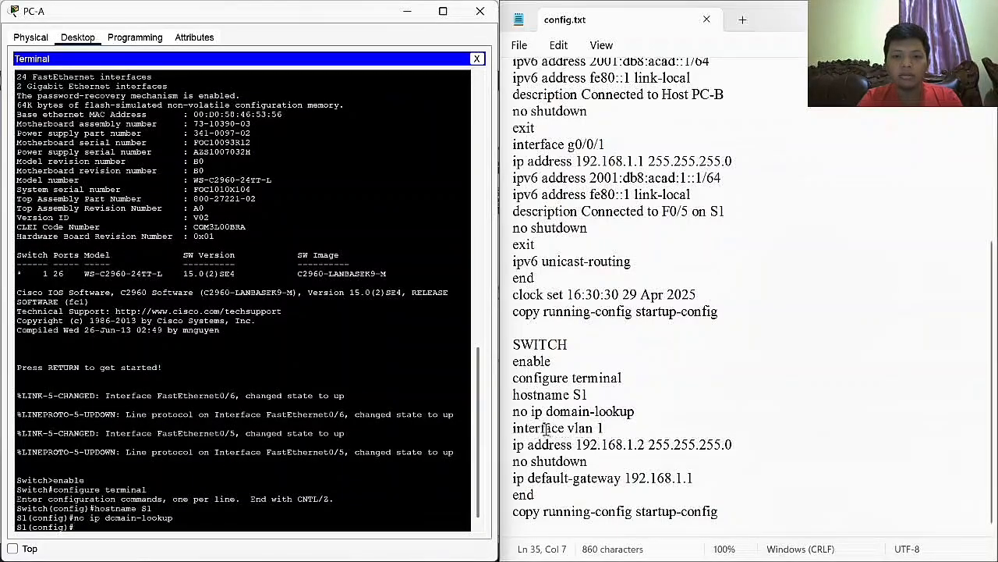
{"action": "type", "text": "interface vlan"}
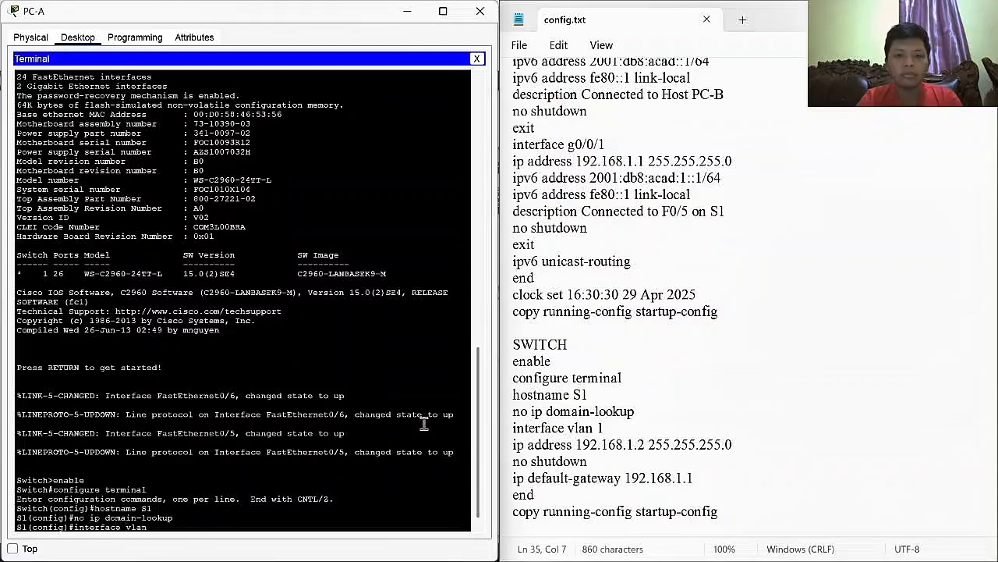
{"action": "type", "text": " 1"}
{"action": "key", "text": "Return"}
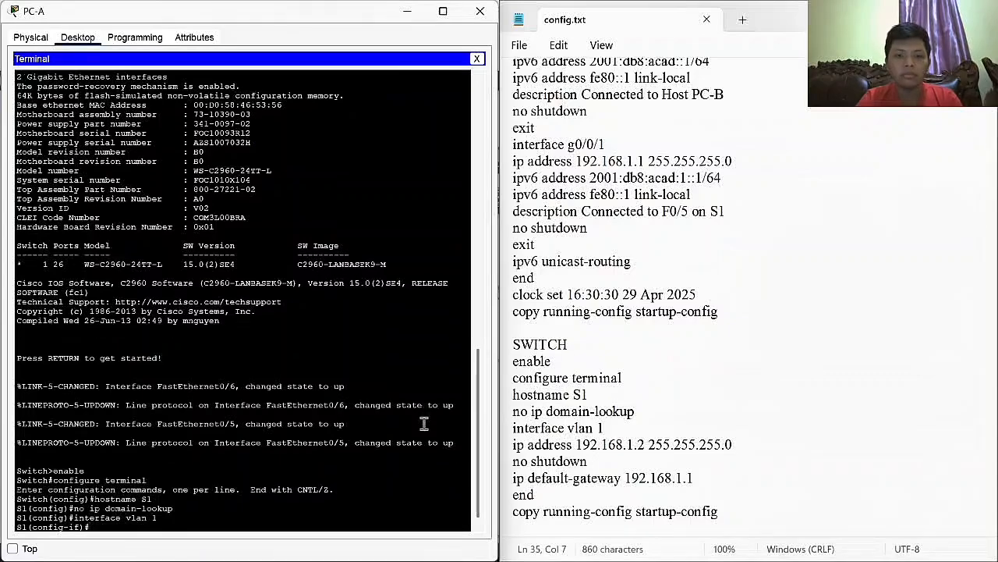
- Give VLAN 1 the address 192.168.1.2/24, enable it, and set default gateway 192.168.1.1
{"action": "triple_click", "coordinate": [503, 451]}
{"action": "key", "text": "ctrl+c"}
{"action": "right_click", "coordinate": [189, 528]}
{"action": "left_click", "coordinate": [214, 521]}
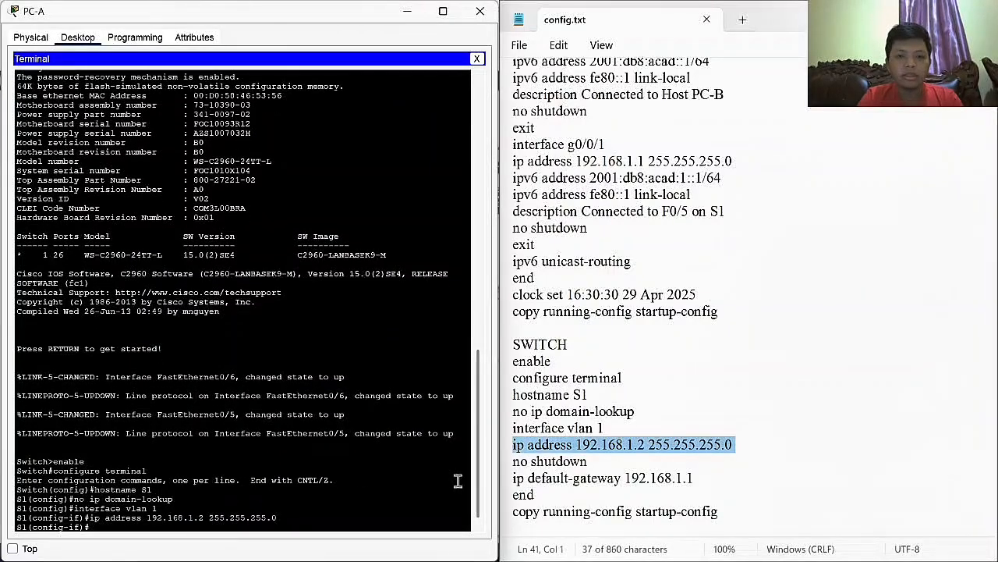
{"action": "triple_click", "coordinate": [506, 465]}
{"action": "key", "text": "ctrl+c"}
{"action": "right_click", "coordinate": [317, 524]}
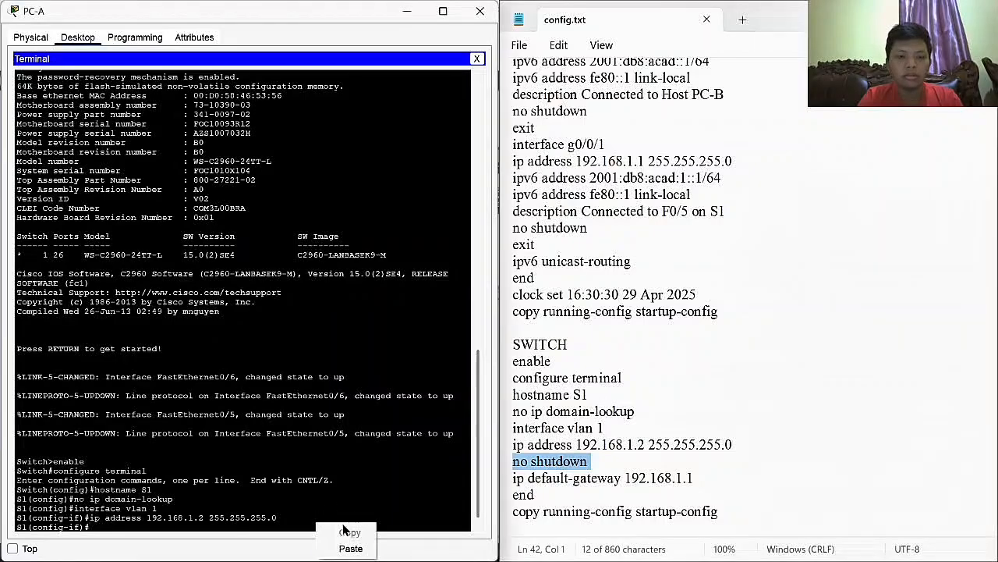
{"action": "left_click", "coordinate": [351, 547]}
{"action": "triple_click", "coordinate": [505, 483]}
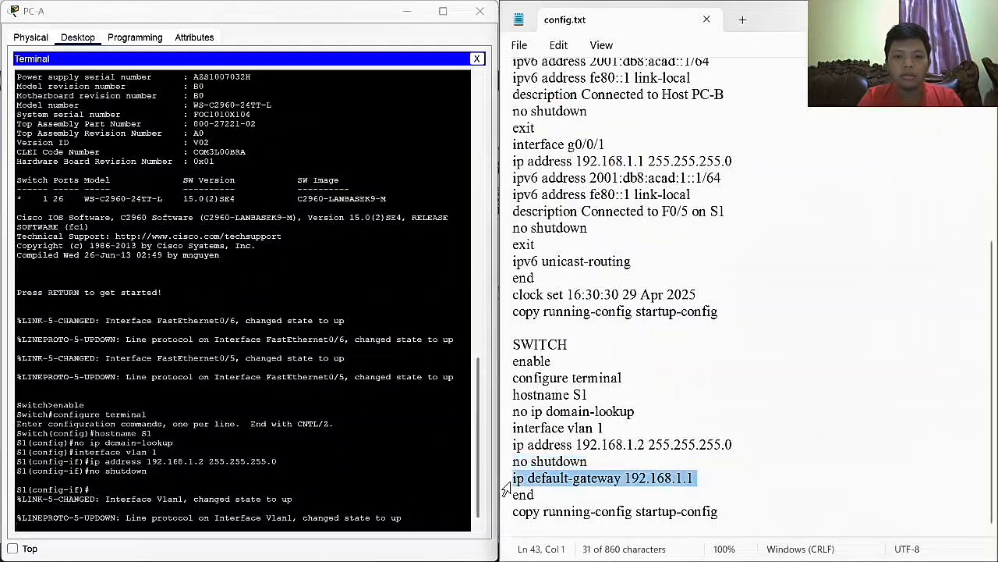
{"action": "key", "text": "ctrl+c"}
{"action": "right_click", "coordinate": [406, 521]}
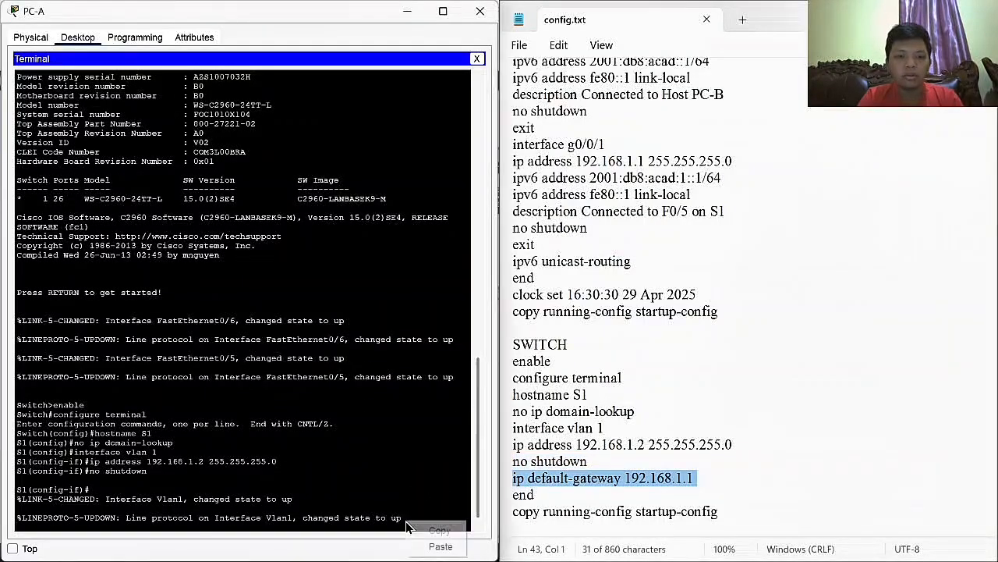
{"action": "left_click", "coordinate": [438, 544]}
- Exit configuration mode and save S1's running-config to startup-config
{"action": "triple_click", "coordinate": [508, 497]}
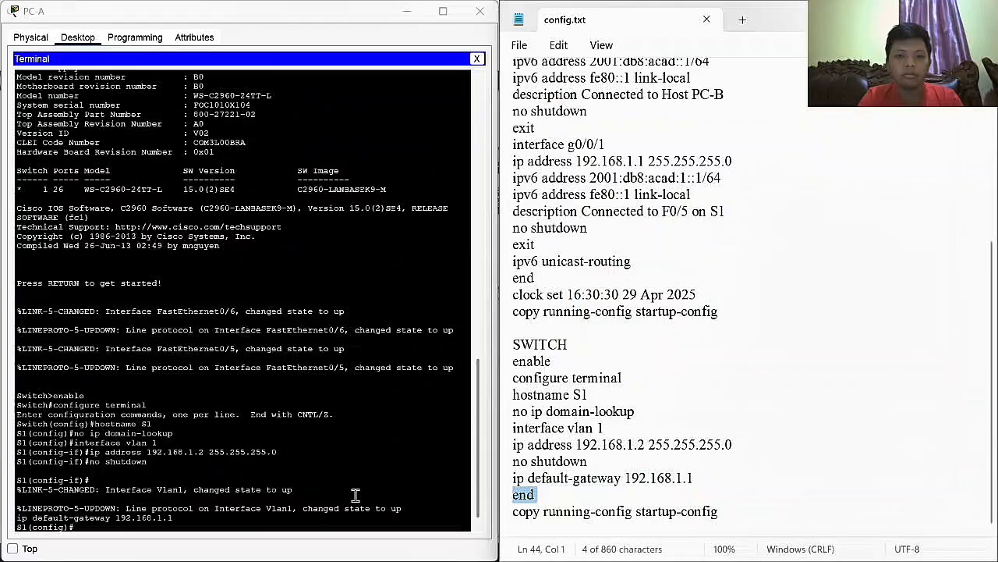
{"action": "right_click", "coordinate": [222, 524]}
{"action": "left_click", "coordinate": [259, 548]}
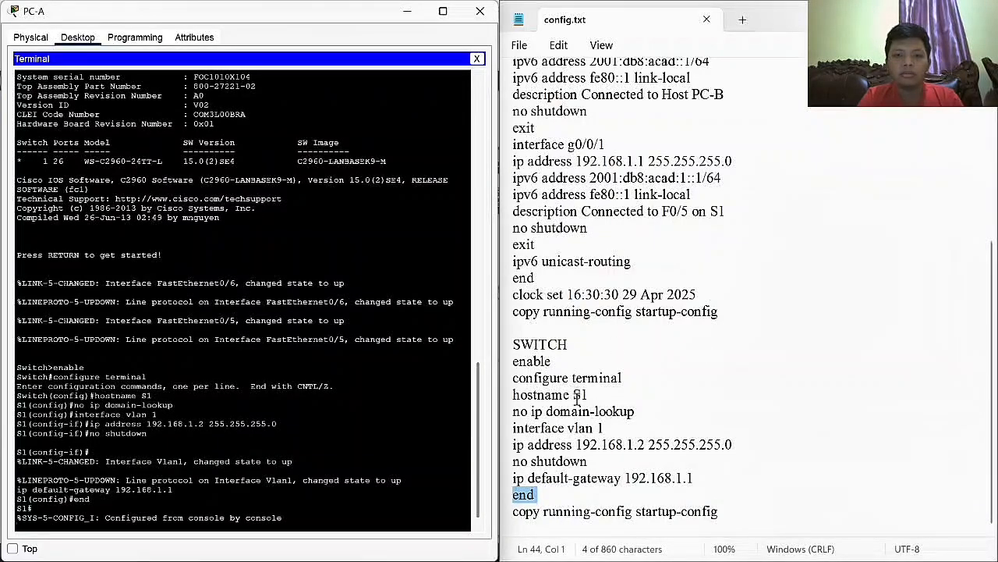
{"action": "triple_click", "coordinate": [511, 513]}
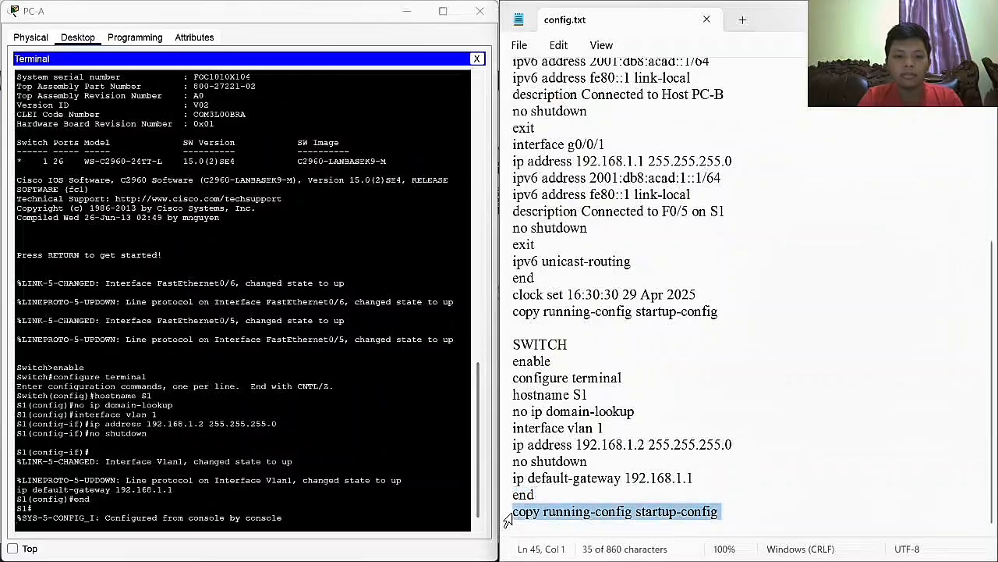
{"action": "right_click", "coordinate": [330, 528]}
{"action": "left_click", "coordinate": [365, 516]}
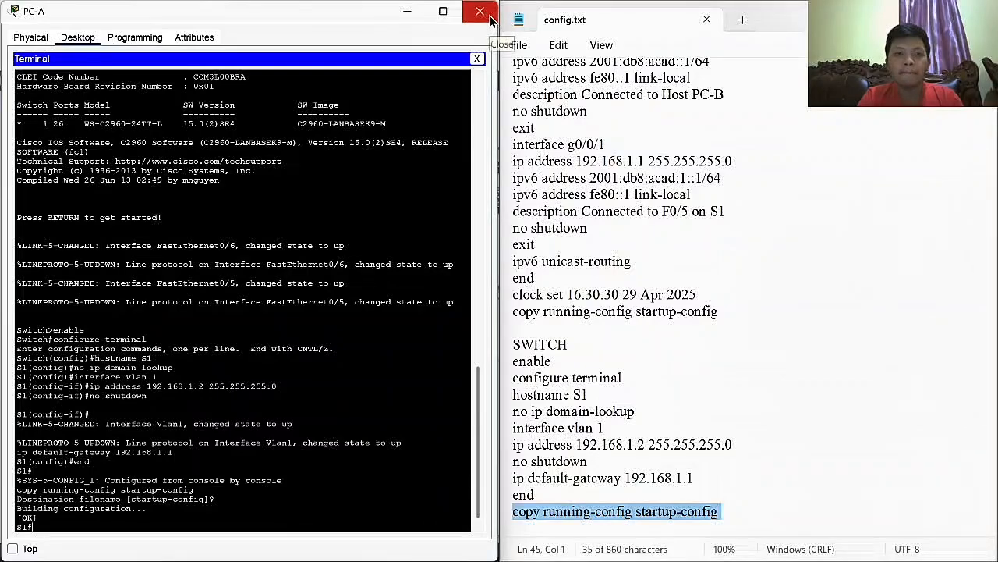
- Close PC-A's window and review the Step 4 ping tasks in the instructions
{"action": "left_click", "coordinate": [479, 13]}
{"action": "left_click", "coordinate": [907, 13]}
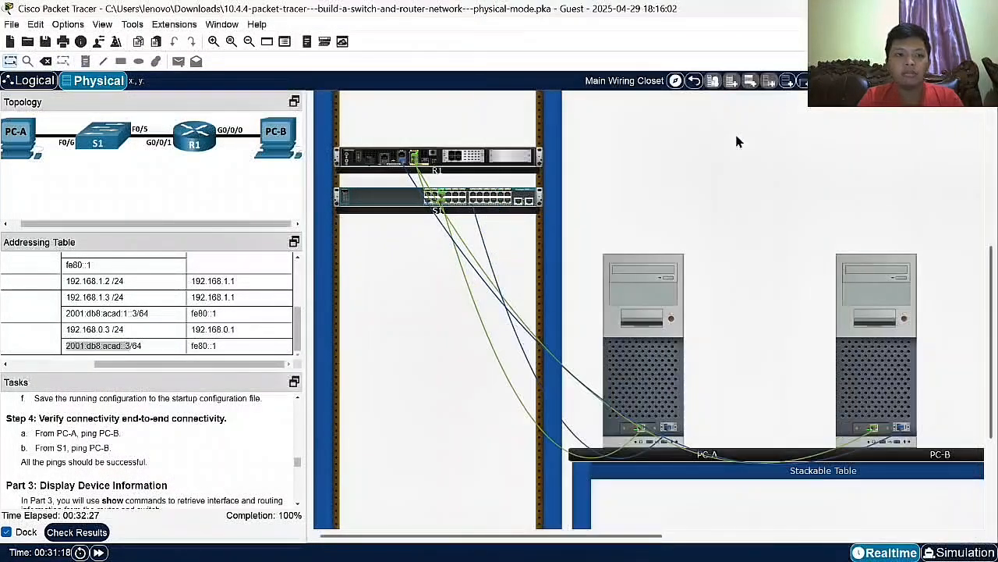
{"action": "scroll", "coordinate": [86, 460], "scroll_direction": "up", "scroll_amount": 1}
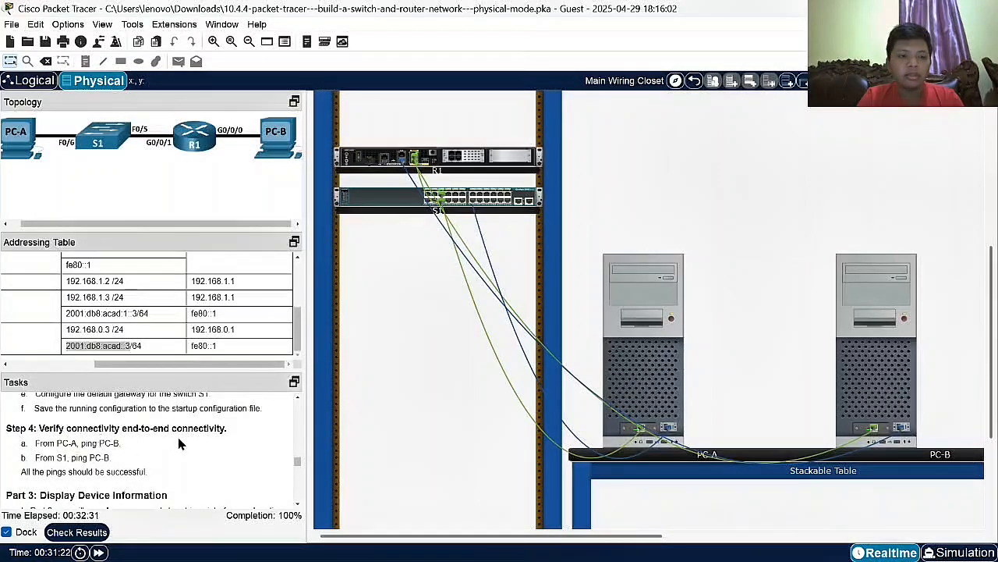
{"action": "scroll", "coordinate": [185, 446], "scroll_direction": "up", "scroll_amount": 2}
{"action": "scroll", "coordinate": [187, 445], "scroll_direction": "down", "scroll_amount": 2}
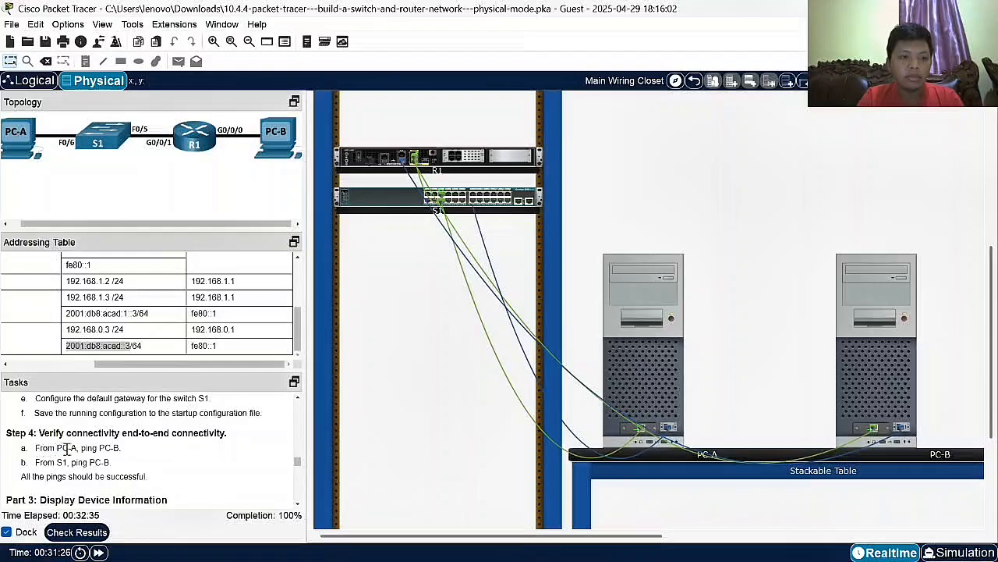
{"action": "left_click_drag", "start_coordinate": [36, 448], "coordinate": [119, 448]}
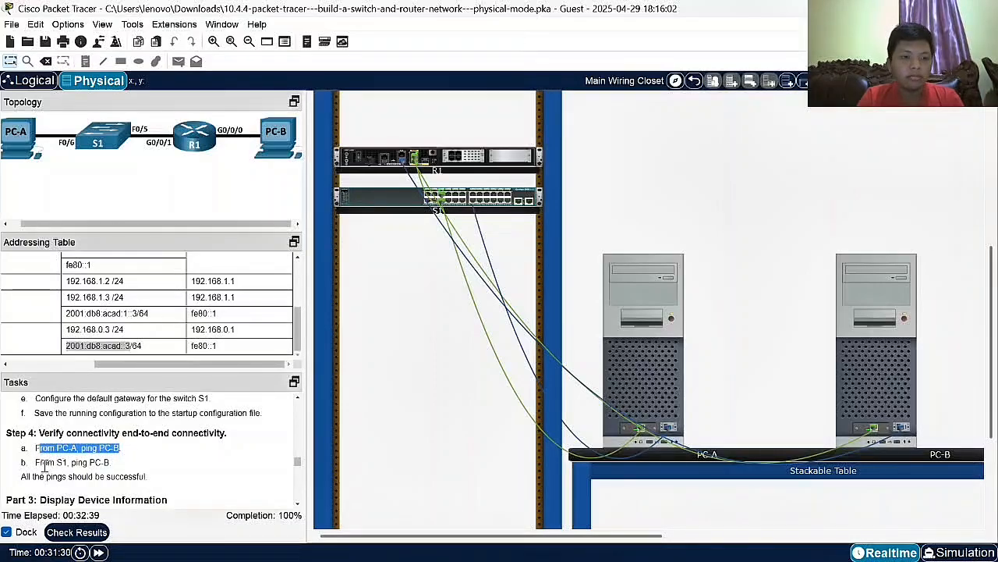
{"action": "left_click_drag", "start_coordinate": [43, 461], "coordinate": [109, 463]}
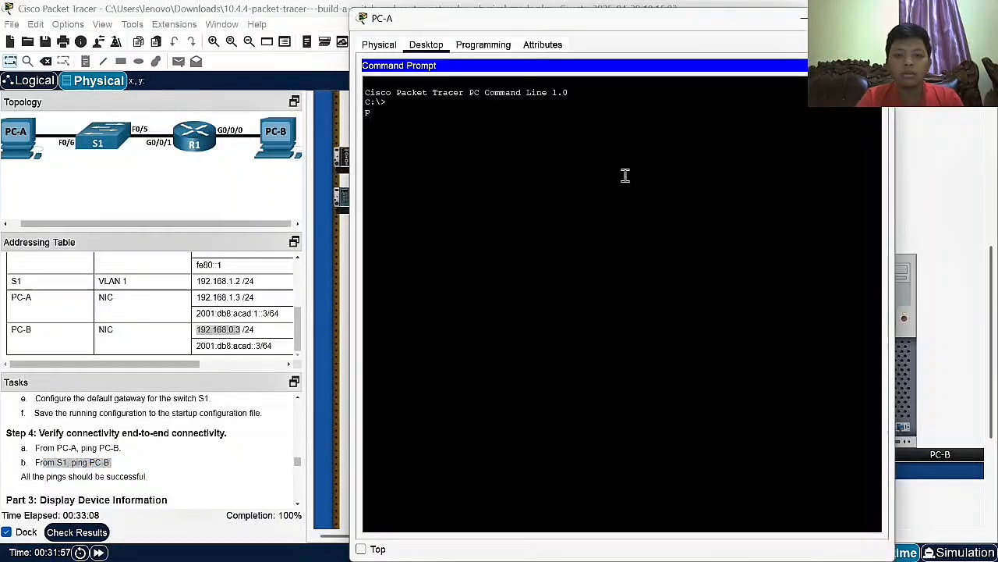
- Ping PC-B at 192.168.0.3 twice from PC-A's Command Prompt
{"action": "type", "text": "ping"}
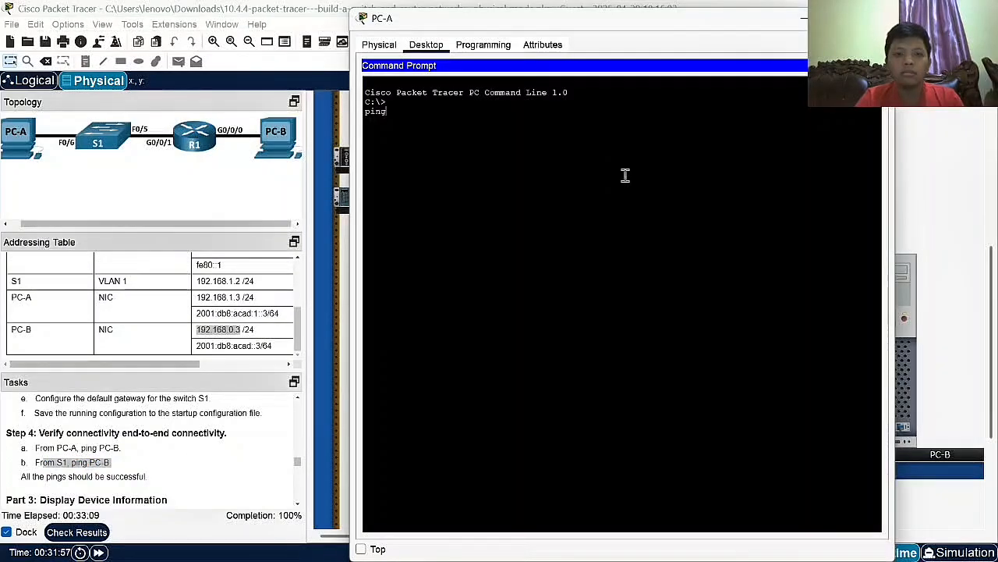
{"action": "right_click", "coordinate": [443, 136]}
{"action": "left_click", "coordinate": [465, 157]}
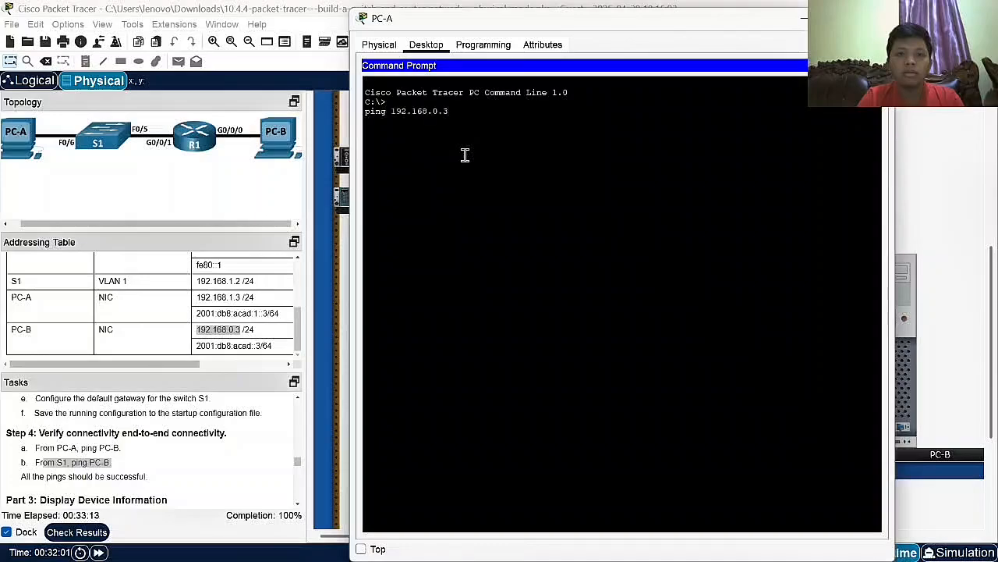
{"action": "key", "text": "Return"}
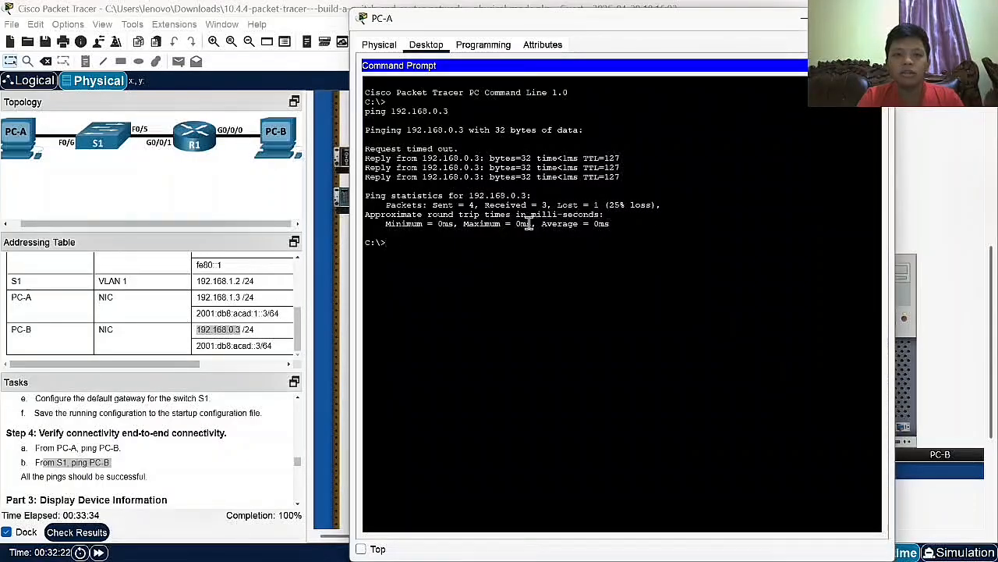
{"action": "type", "text": "ping"}
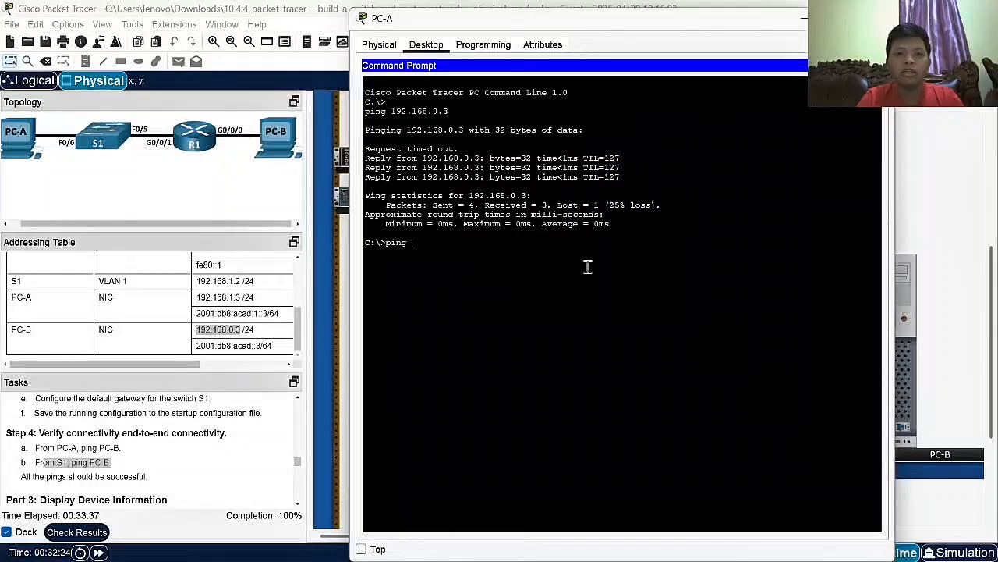
{"action": "right_click", "coordinate": [525, 266]}
{"action": "left_click", "coordinate": [558, 289]}
{"action": "key", "text": "Return"}
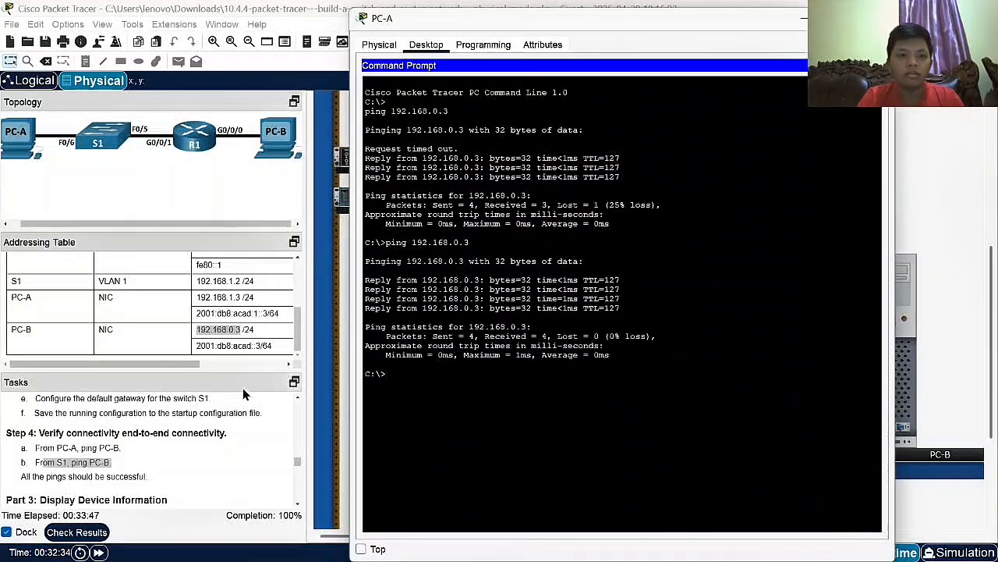
- Ping PC-B's IPv6 address 2001:db8:acad::3 from PC-A, then close PC-A
{"action": "type", "text": "ping"}
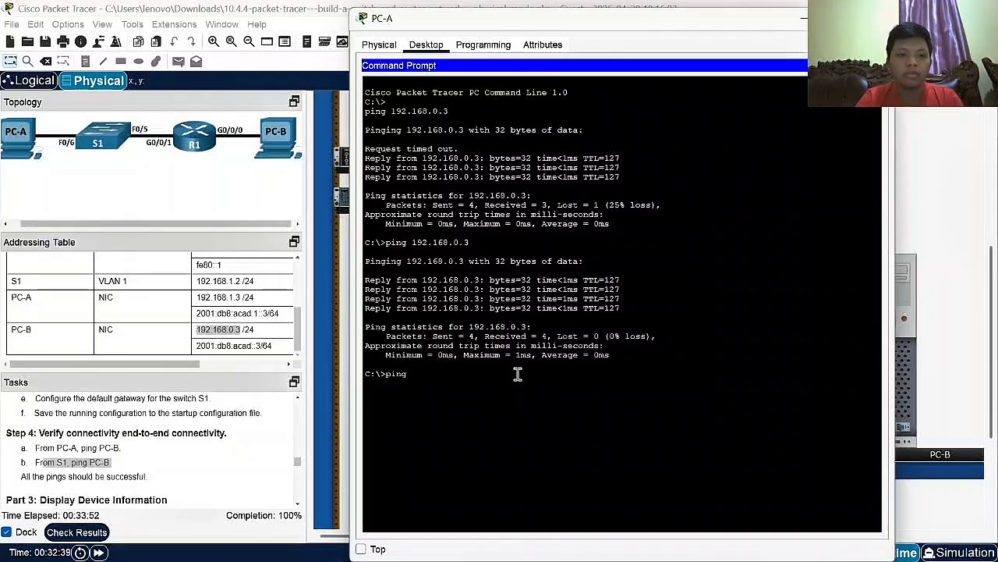
{"action": "type", "text": " 2001:db8:a"}
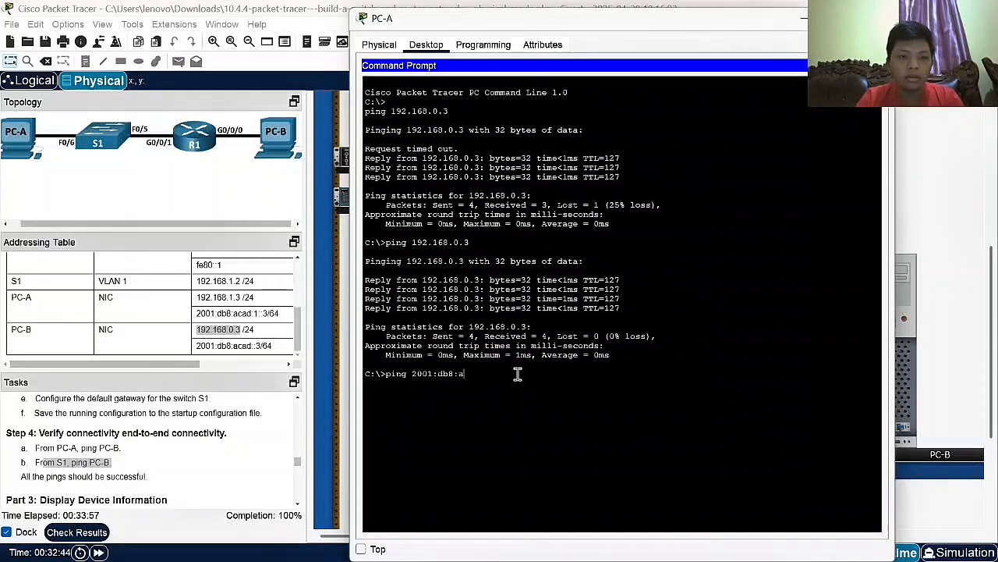
{"action": "type", "text": "cad::3"}
{"action": "key", "text": "Return"}
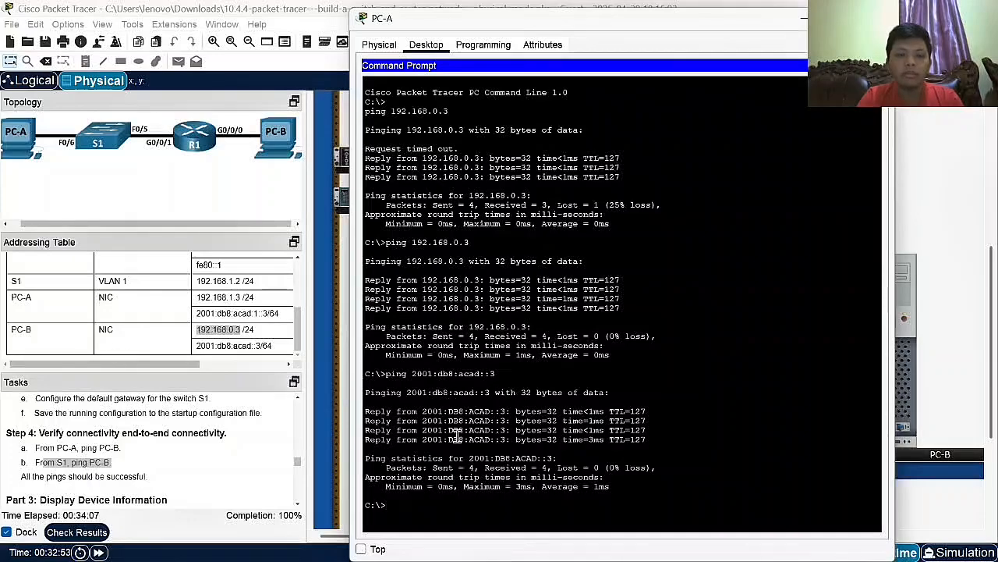
{"action": "left_click", "coordinate": [874, 19]}
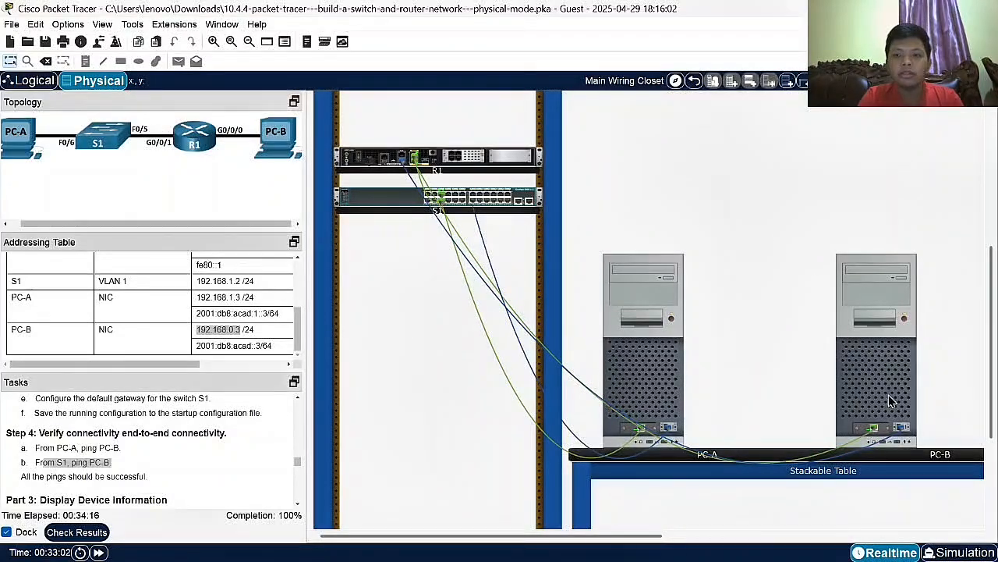
- Ping S1 at 192.168.1.2 from PC-B twice until all four replies return
{"action": "left_click", "coordinate": [850, 332]}
{"action": "left_click_drag", "start_coordinate": [228, 330], "coordinate": [240, 331]}
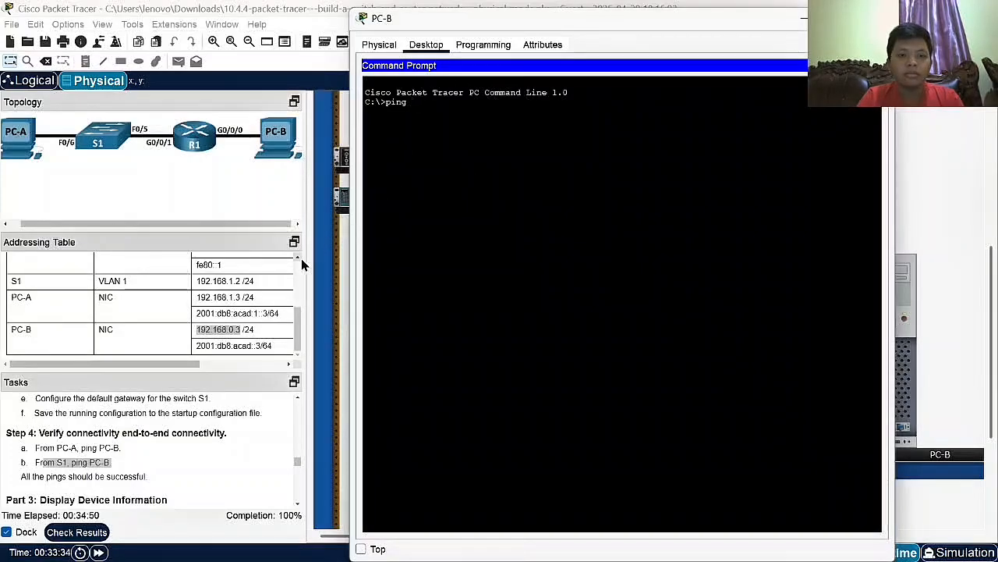
{"action": "left_click", "coordinate": [674, 277]}
{"action": "type", "text": "19"}
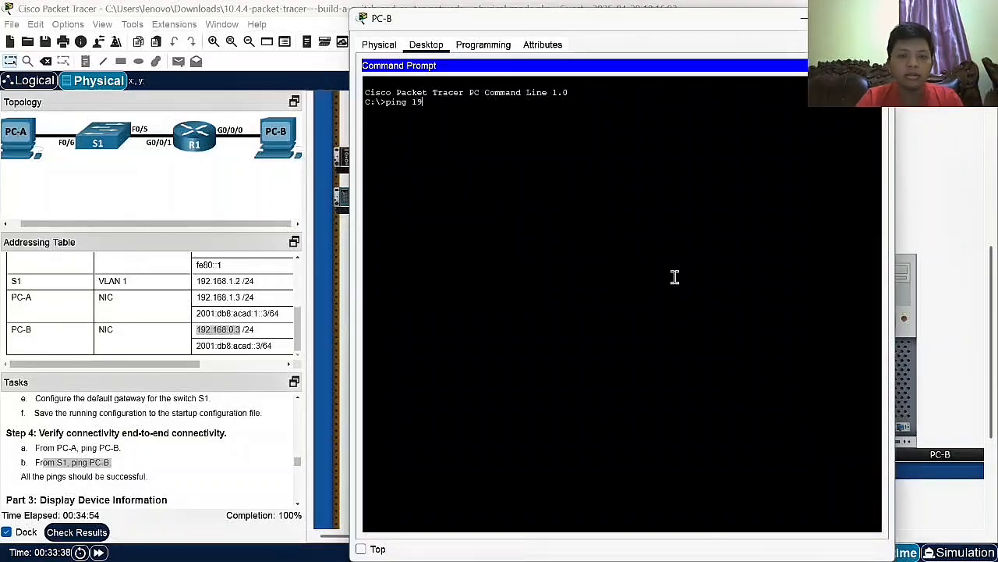
{"action": "type", "text": "2.168.1.2"}
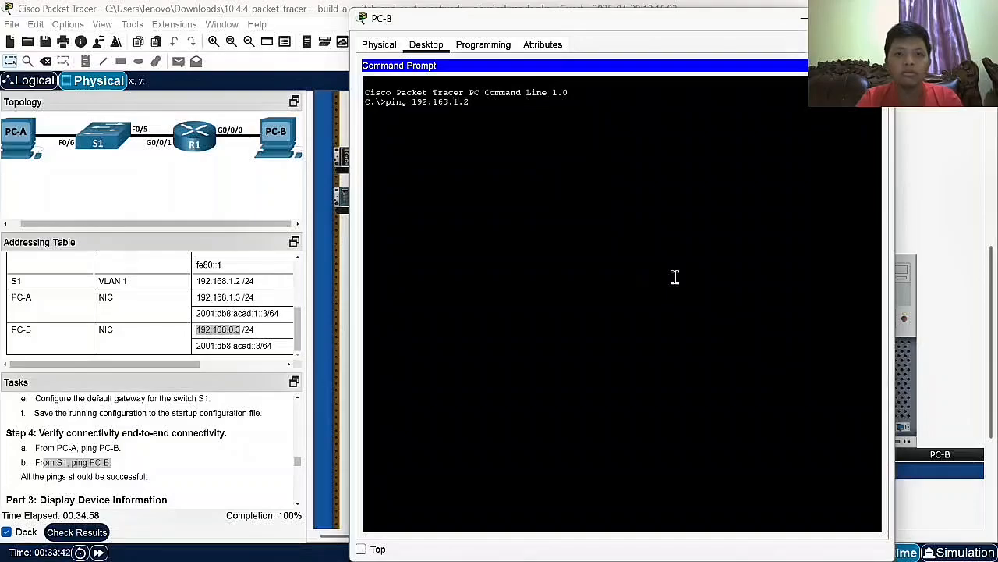
{"action": "key", "text": "Return"}
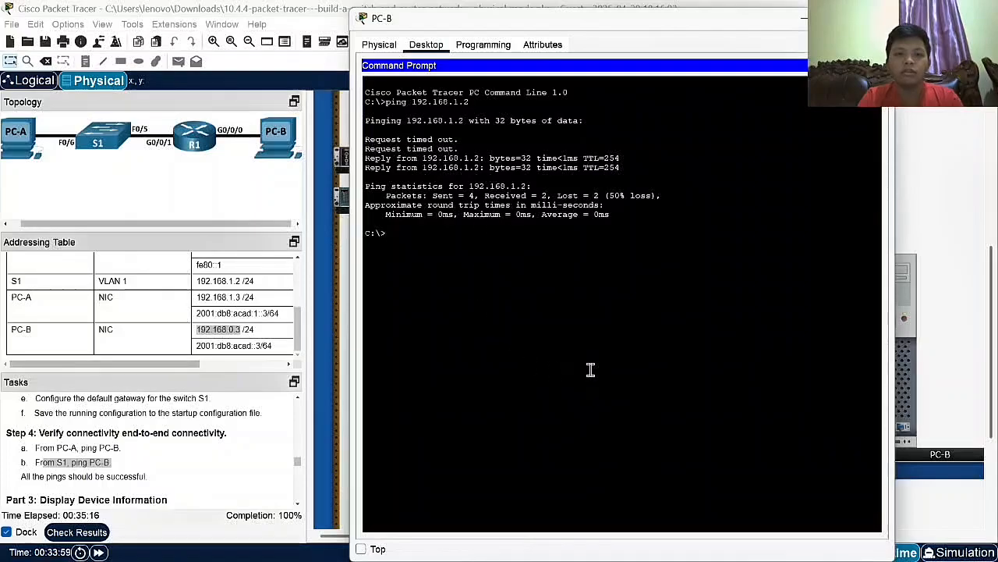
{"action": "type", "text": "92.168.1.2"}
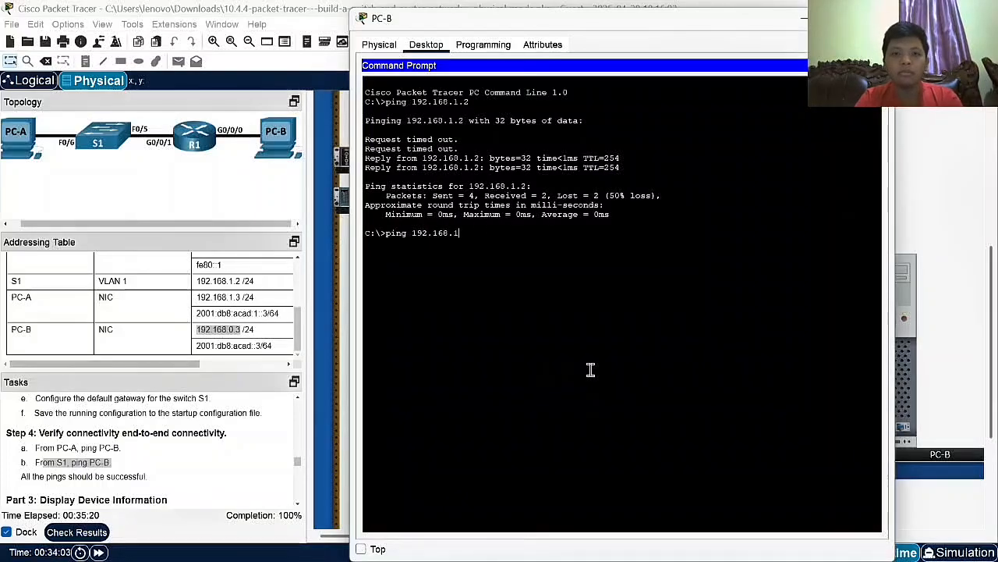
{"action": "key", "text": "Return"}
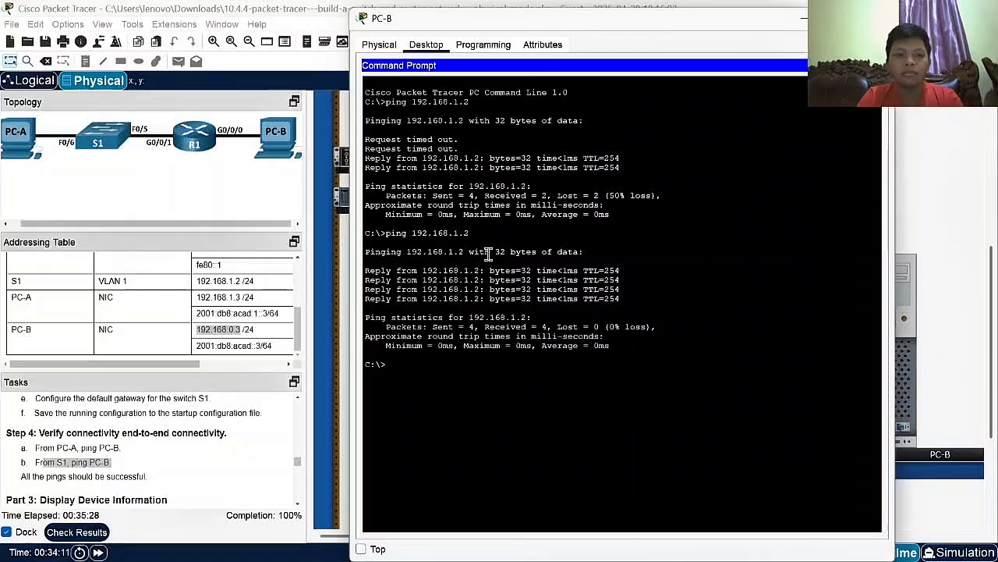
{"action": "scroll", "coordinate": [162, 334], "scroll_direction": "right", "scroll_amount": 3}
{"action": "scroll", "coordinate": [160, 334], "scroll_direction": "left", "scroll_amount": 3}
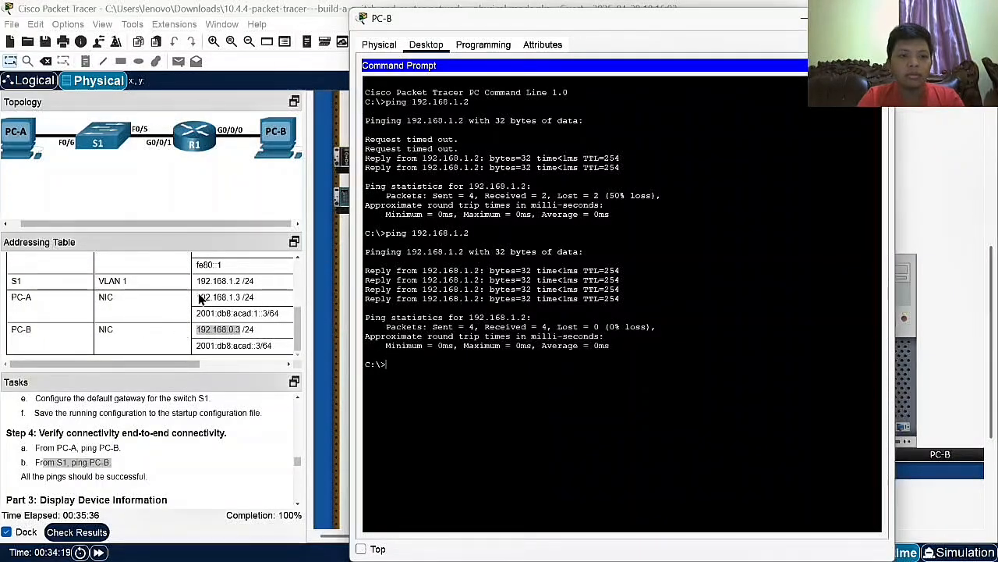
{"action": "left_click_drag", "start_coordinate": [196, 297], "coordinate": [243, 298]}
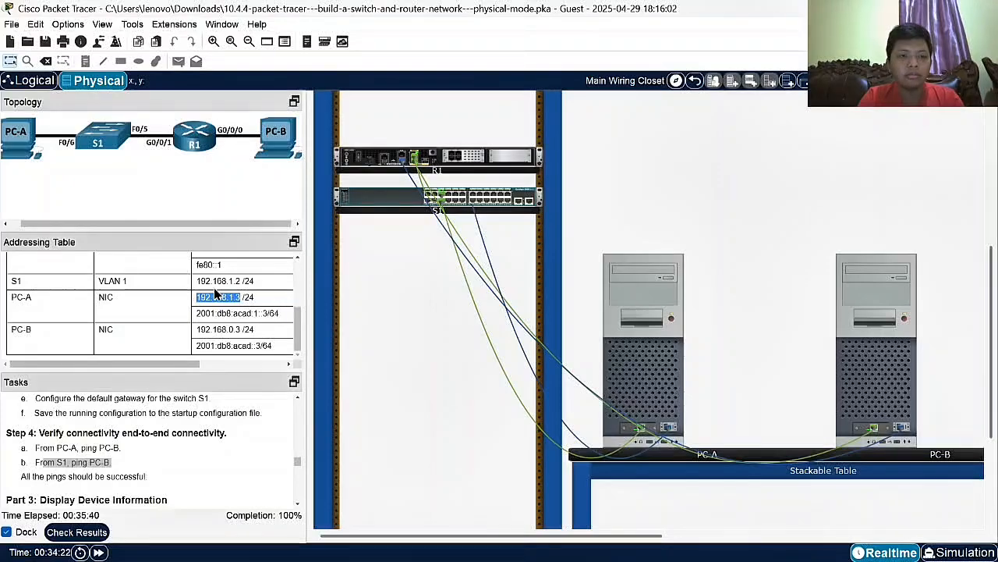
- Copy PC-A's address 192.168.1.3 from the table, ping it from PC-B, then close PC-B
{"action": "right_click", "coordinate": [221, 297]}
{"action": "left_click", "coordinate": [254, 312]}
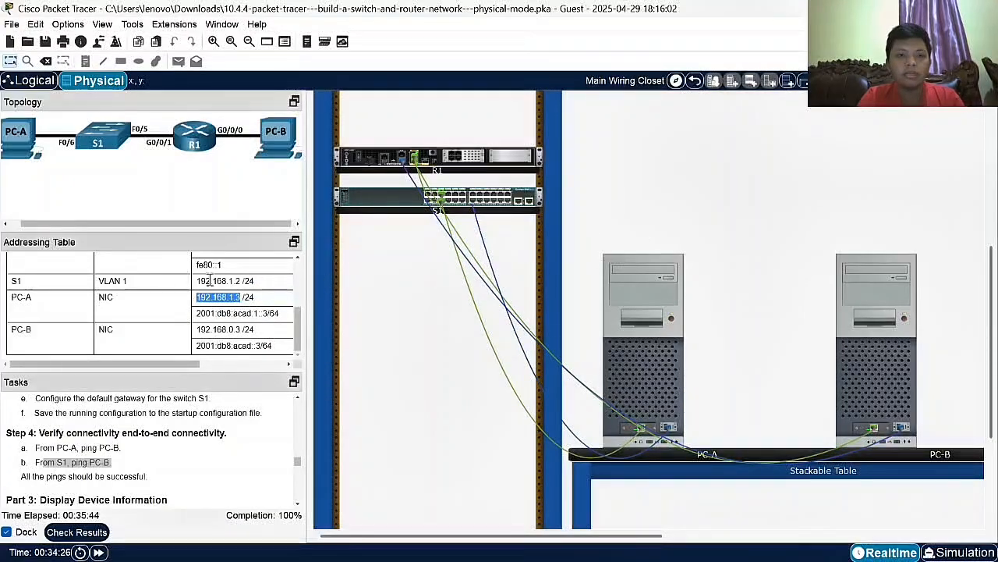
{"action": "key", "text": "alt+Tab"}
{"action": "right_click", "coordinate": [254, 353]}
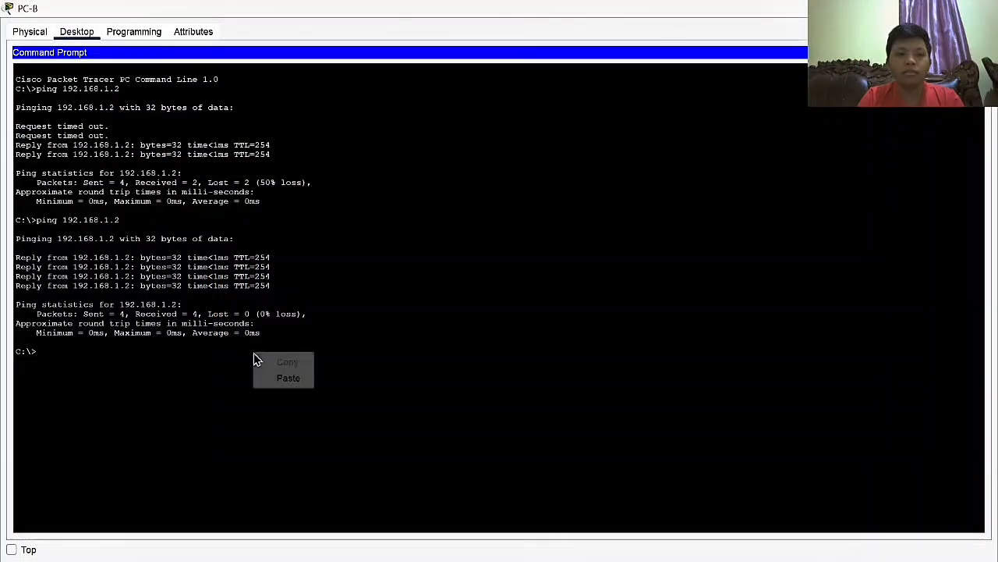
{"action": "left_click", "coordinate": [289, 380]}
{"action": "key", "text": "Return"}
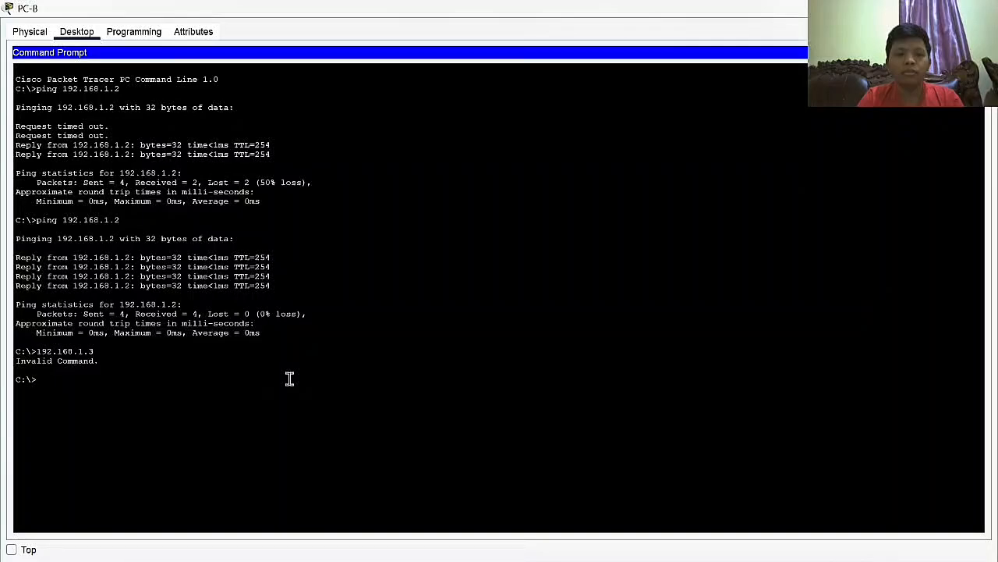
{"action": "type", "text": "ping"}
{"action": "right_click", "coordinate": [157, 386]}
{"action": "left_click", "coordinate": [186, 412]}
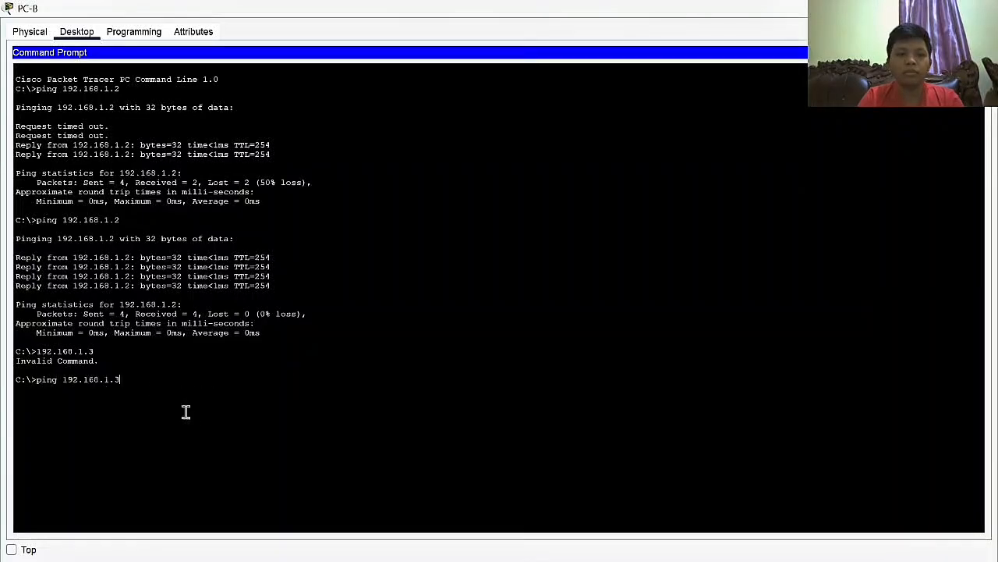
{"action": "key", "text": "Return"}
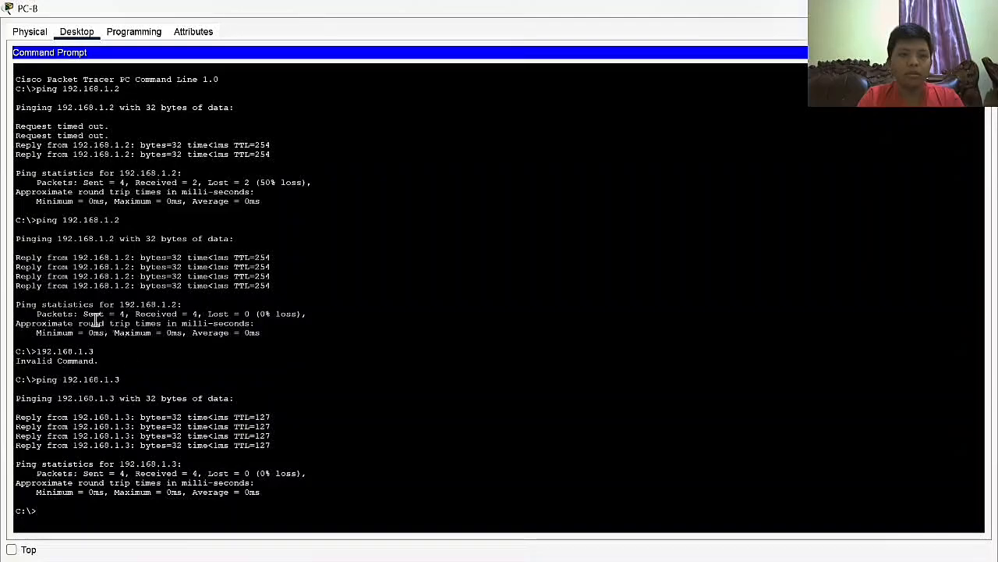
{"action": "left_click", "coordinate": [983, 8]}
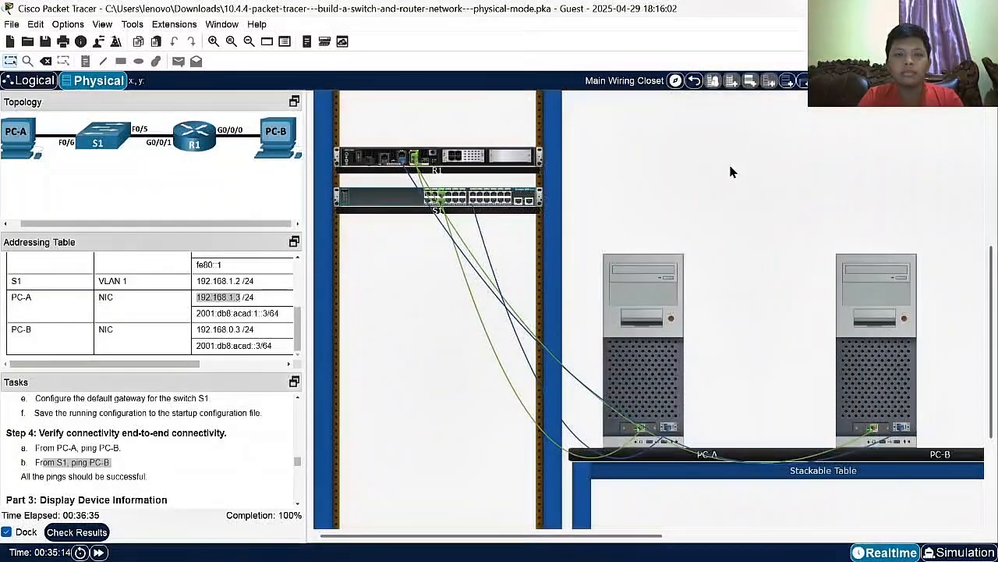